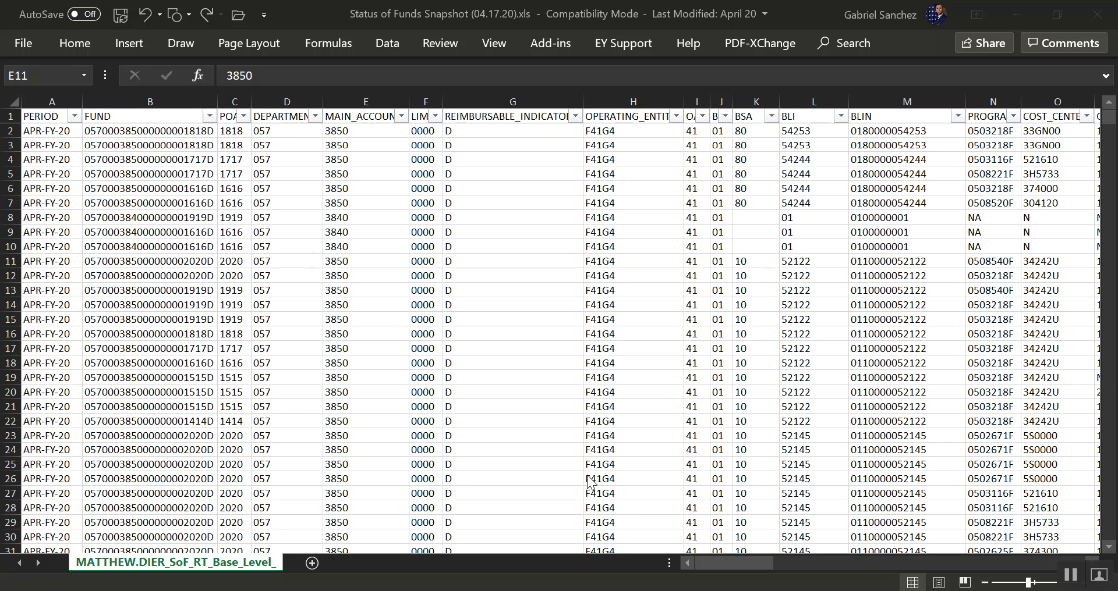
- Examine the snapshot sheet's header row from PERIOD through AVAIL_UNCOLLECTED_REIMB, and return to the first data row
left_click(354, 317)
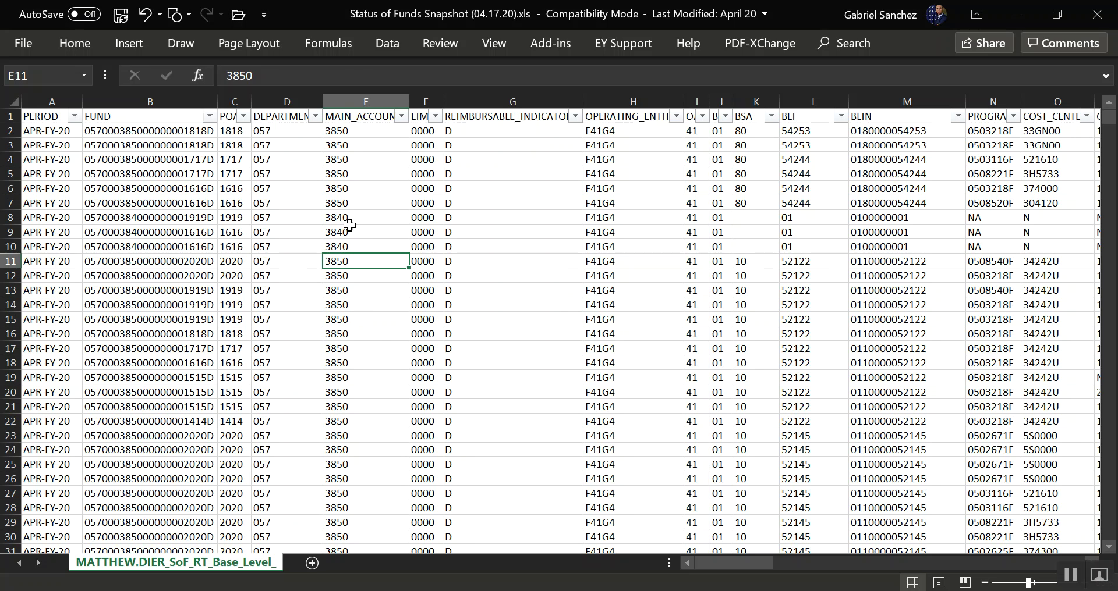
left_click(247, 185)
left_click(153, 185)
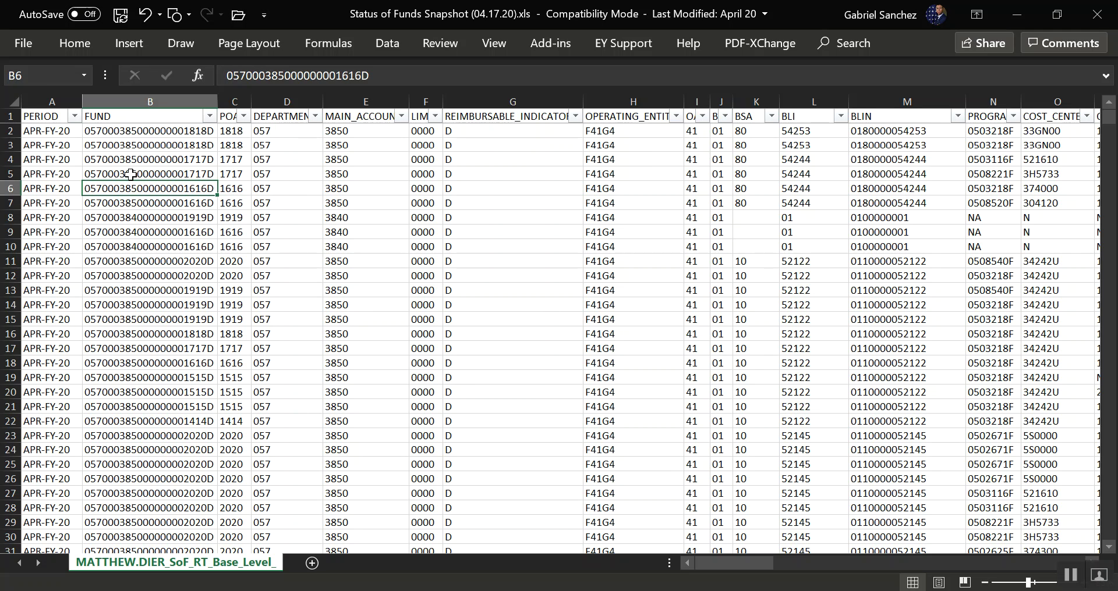
key("Left")
key("ctrl+Up")
key("Down")
key("Up")
key("ctrl+Right")
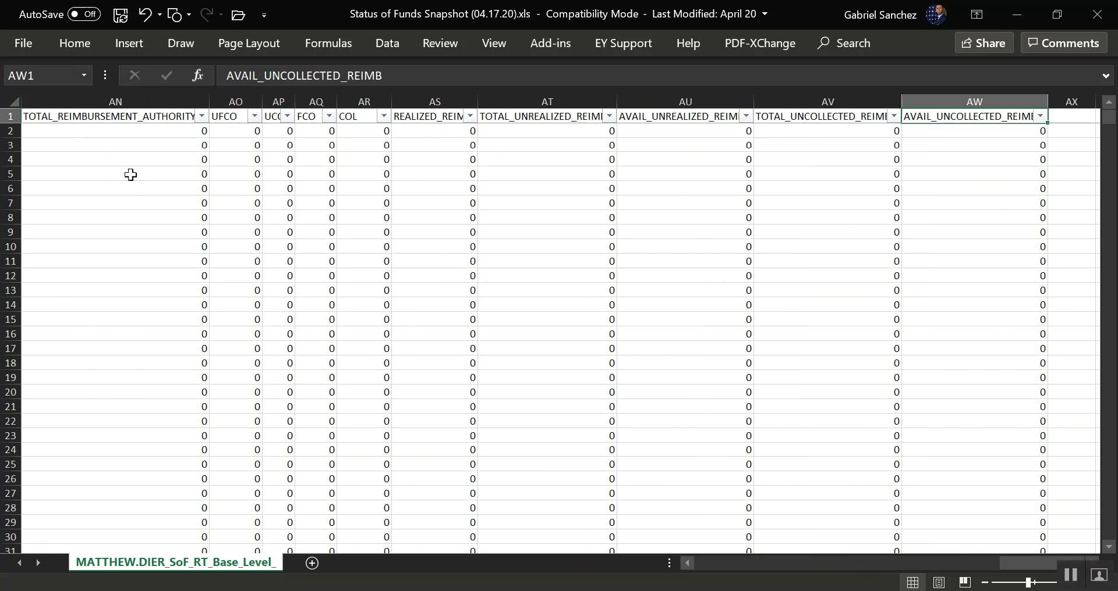
key("ctrl+Left")
key("Down")
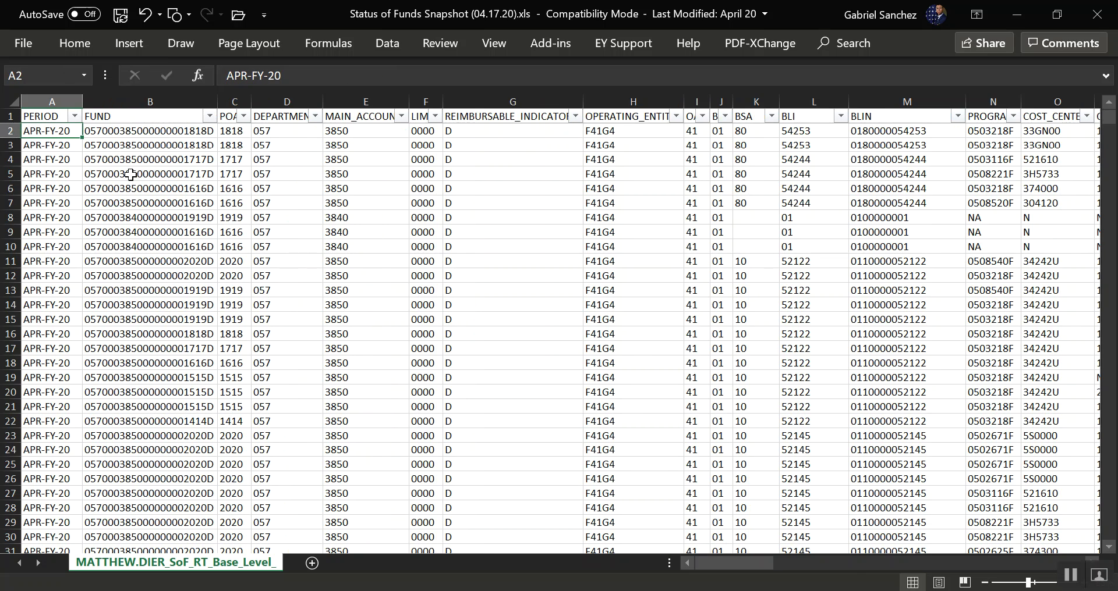
left_click(274, 275)
left_click(361, 289)
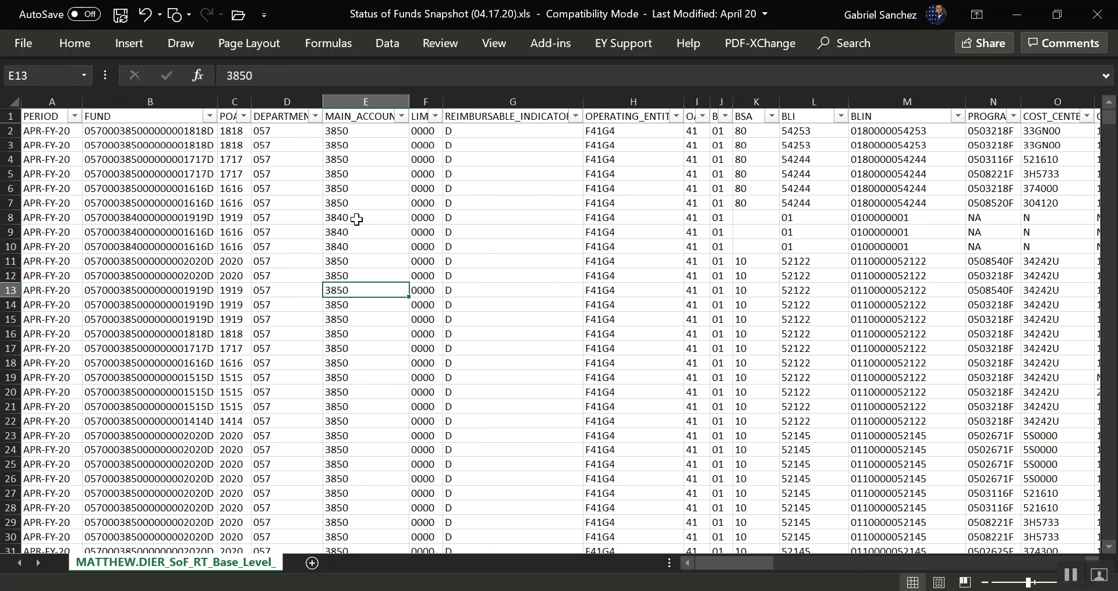
left_click(355, 219)
left_click(283, 235)
left_click(285, 274)
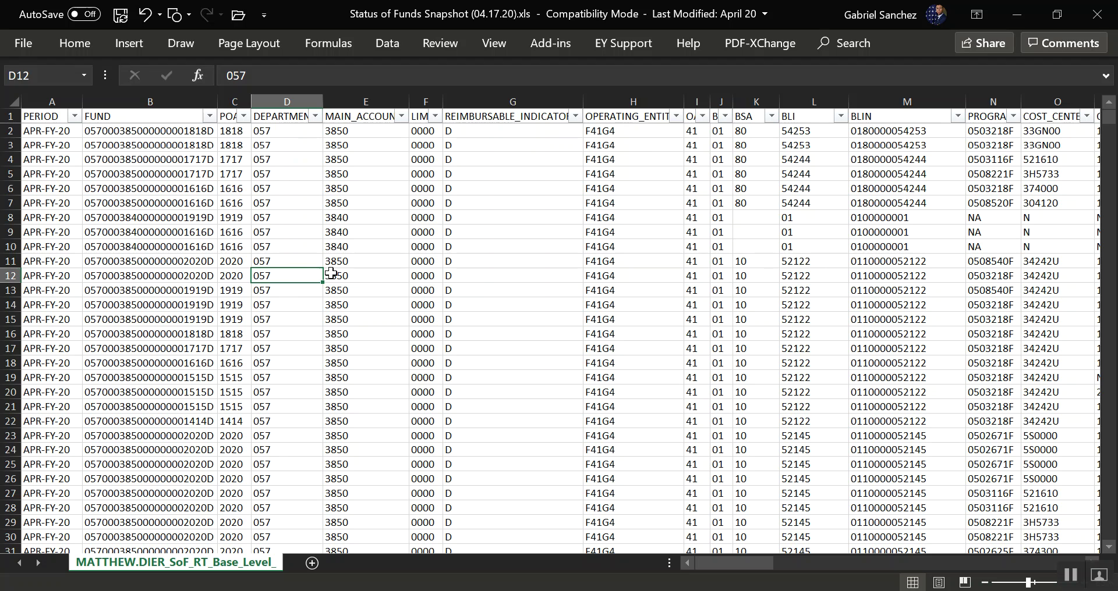
left_click(366, 262)
- Switch to the SOF_Project_Draft11.xls workbook and go to the PERIOD header of its Input File sheet
left_click(715, 590)
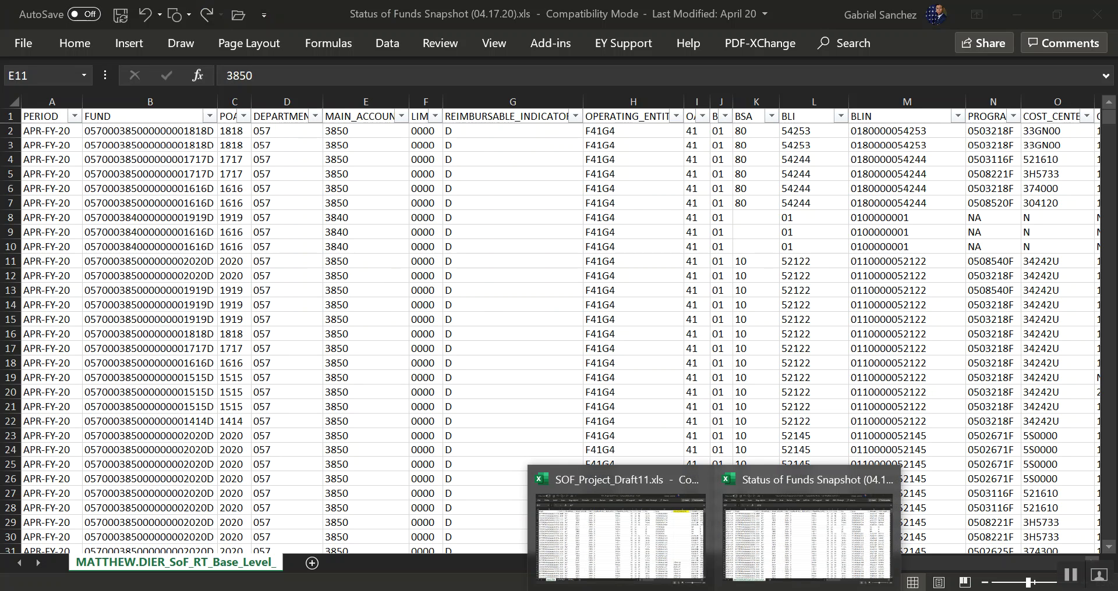
left_click(620, 524)
left_click(187, 220)
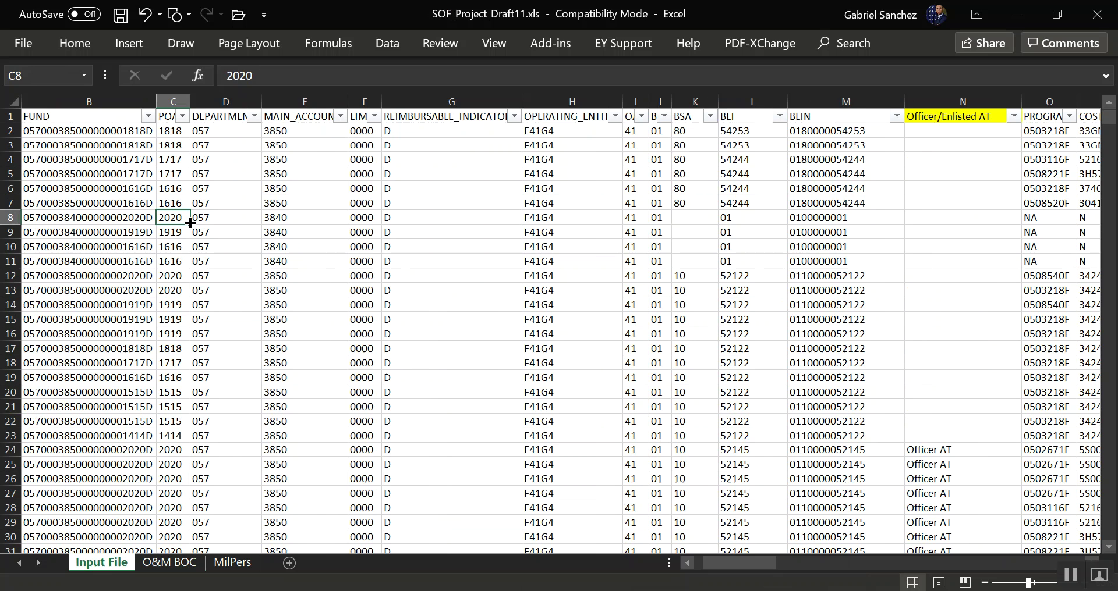
key("ctrl+Left")
key("ctrl+Up")
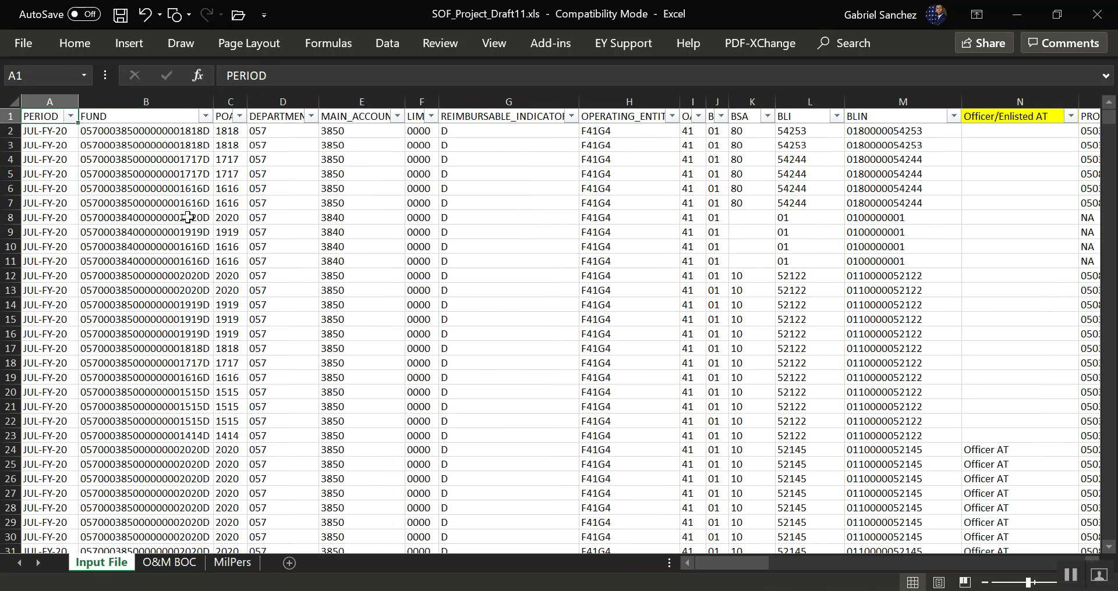
- Review the group and squadron tables on the O&M BOC and MilPers report sheets
key("ctrl+Page_Down")
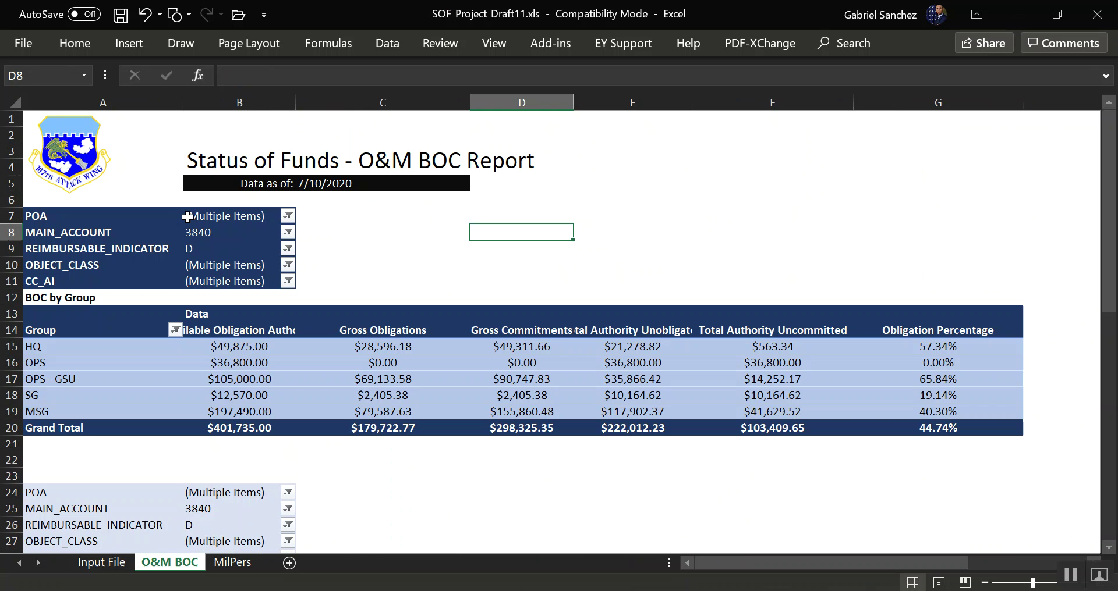
scroll(677, 324, "down", 8)
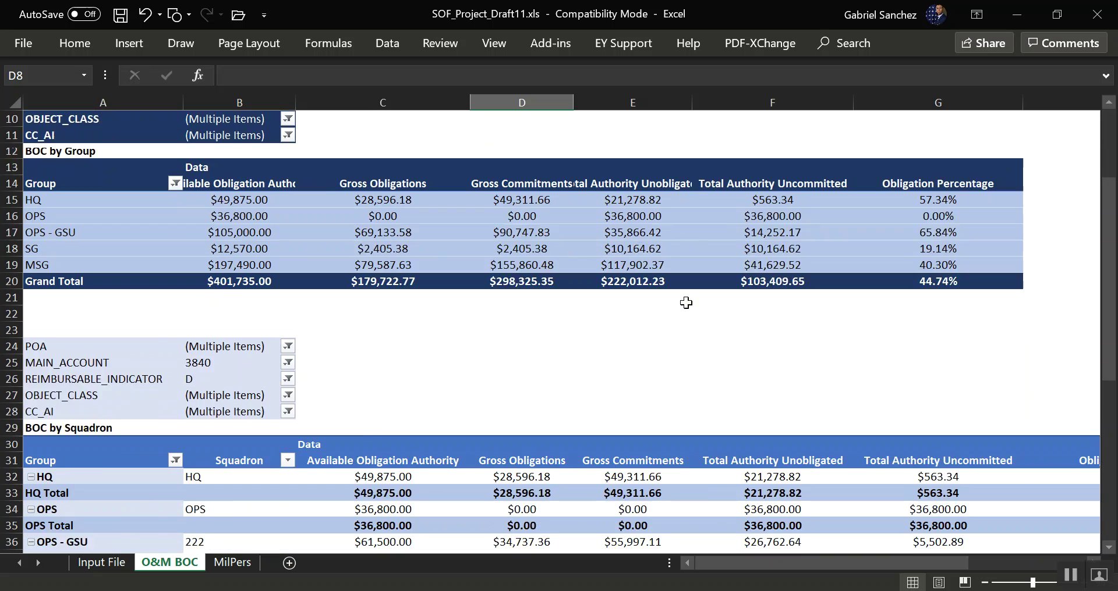
scroll(677, 325, "down", 2)
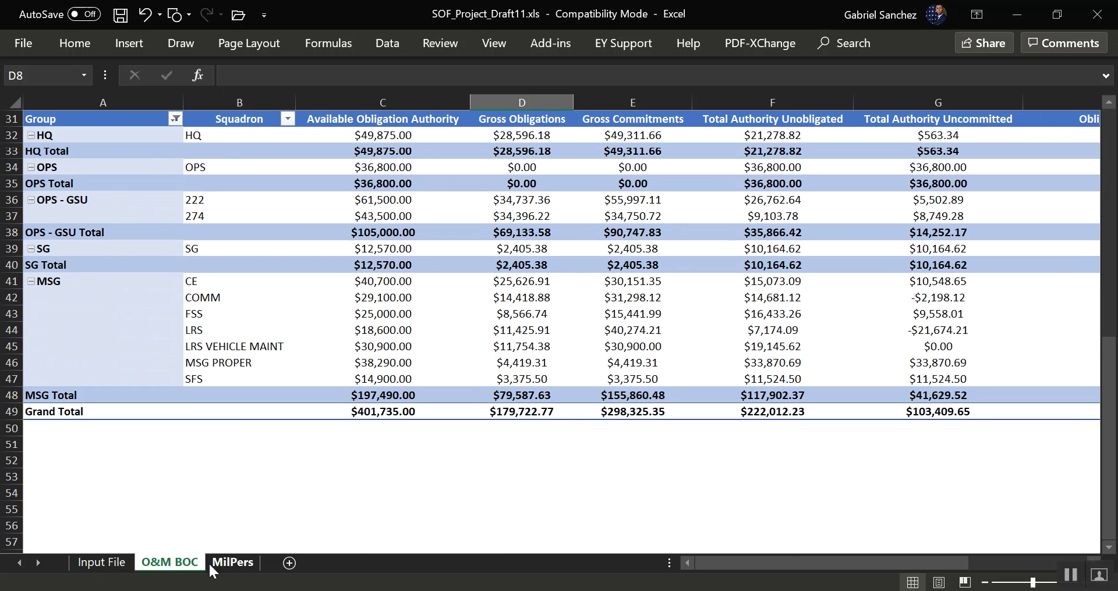
left_click(229, 563)
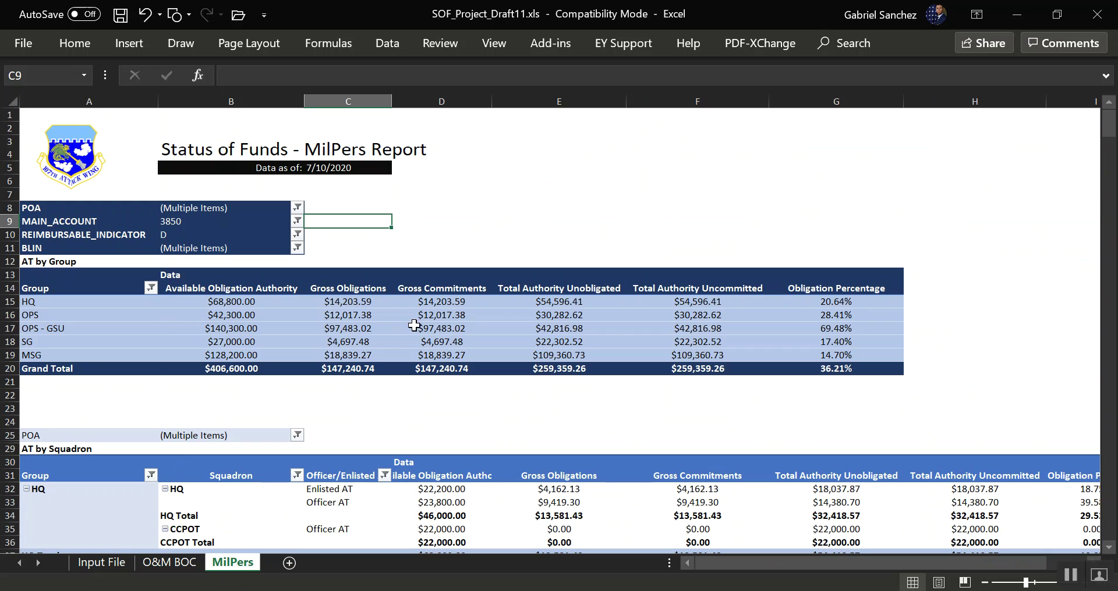
scroll(414, 326, "down", 2)
scroll(414, 326, "down", 11)
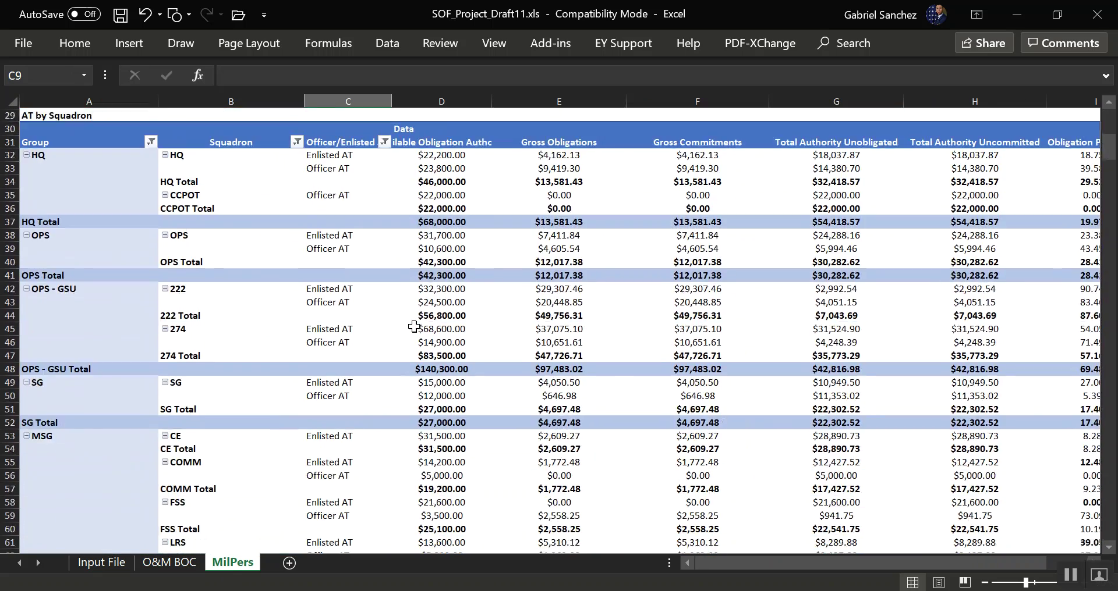
scroll(414, 325, "up", 13)
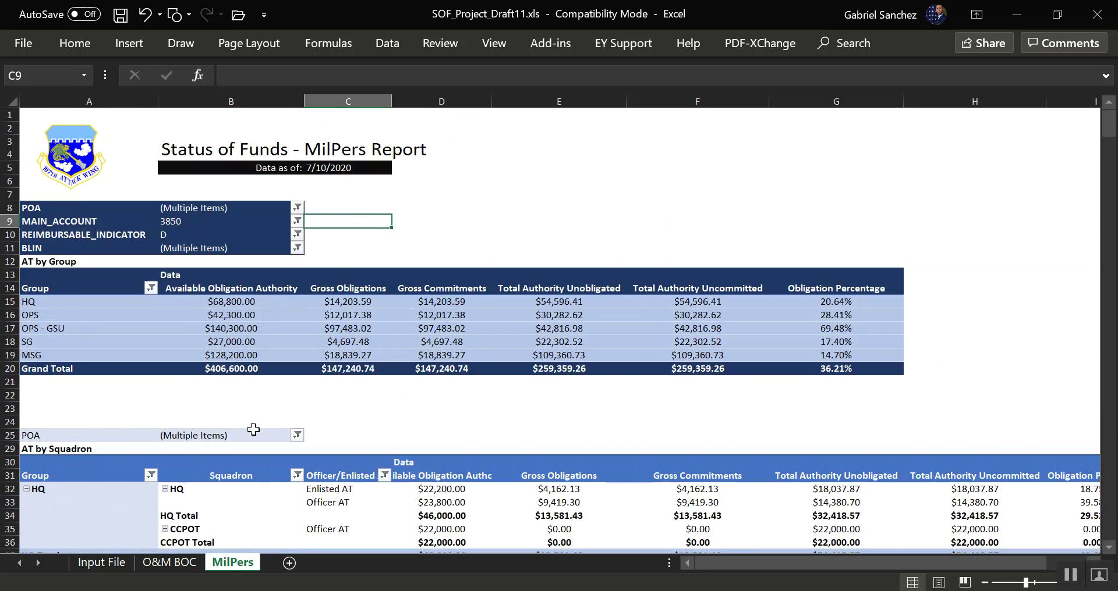
- Return to the Input File sheet and go through its headers from PERIOD to Officer/Enlisted AT
left_click(116, 564)
left_click(82, 378)
left_click(119, 286)
left_click(134, 247)
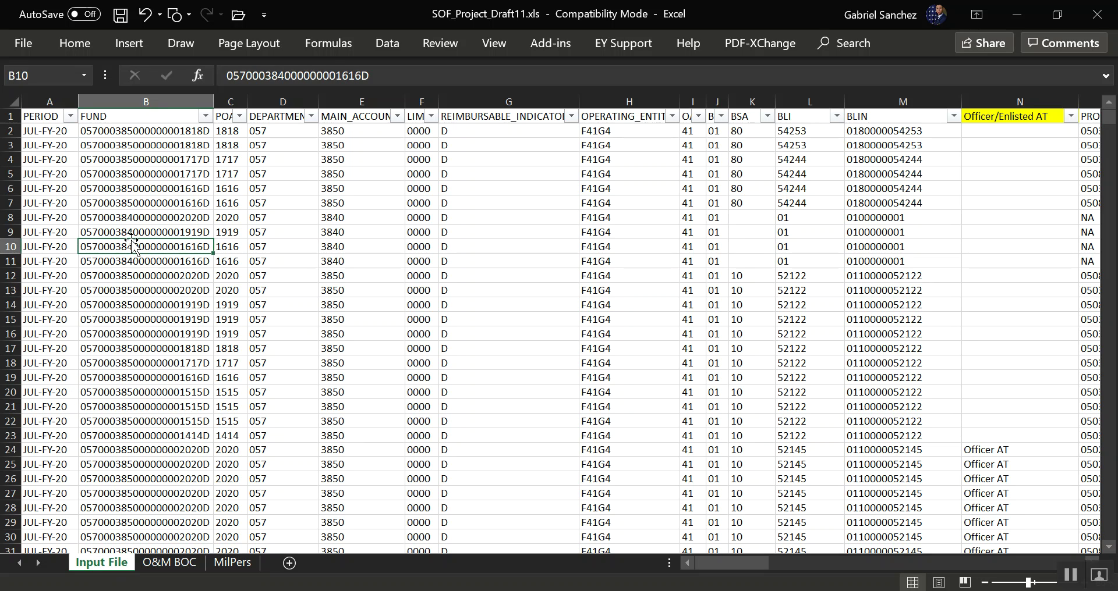
key("ctrl+Up")
key("ctrl+Left")
key("Down")
key("Up")
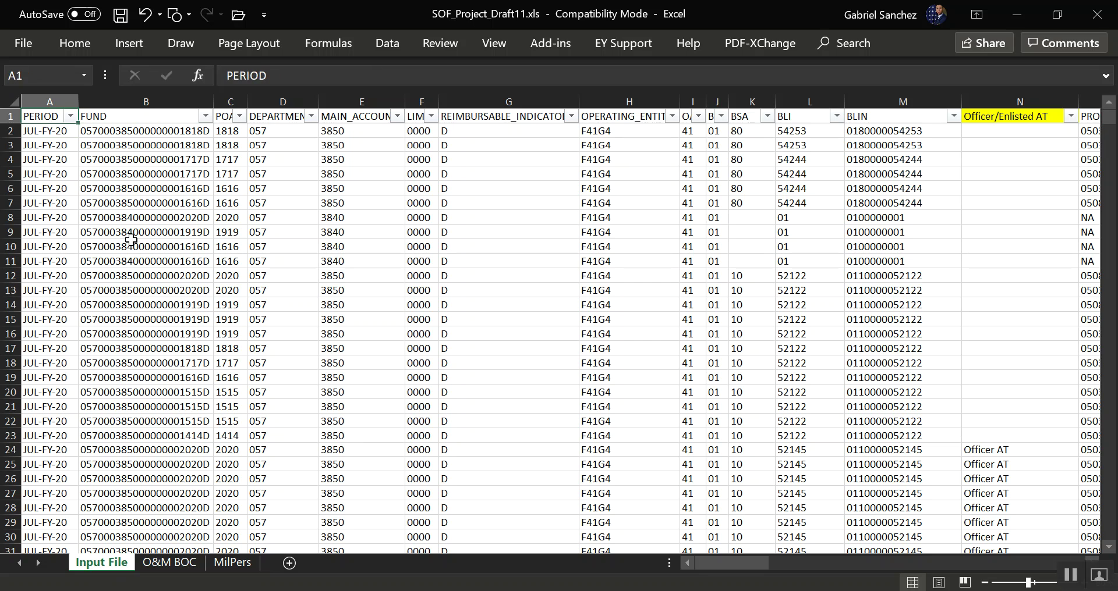
key("Down")
key("Up")
key("Right")
key("Right")
key("Right")
key("Right")
key("Right")
key("Right")
key("Right")
key("Right")
key("Right")
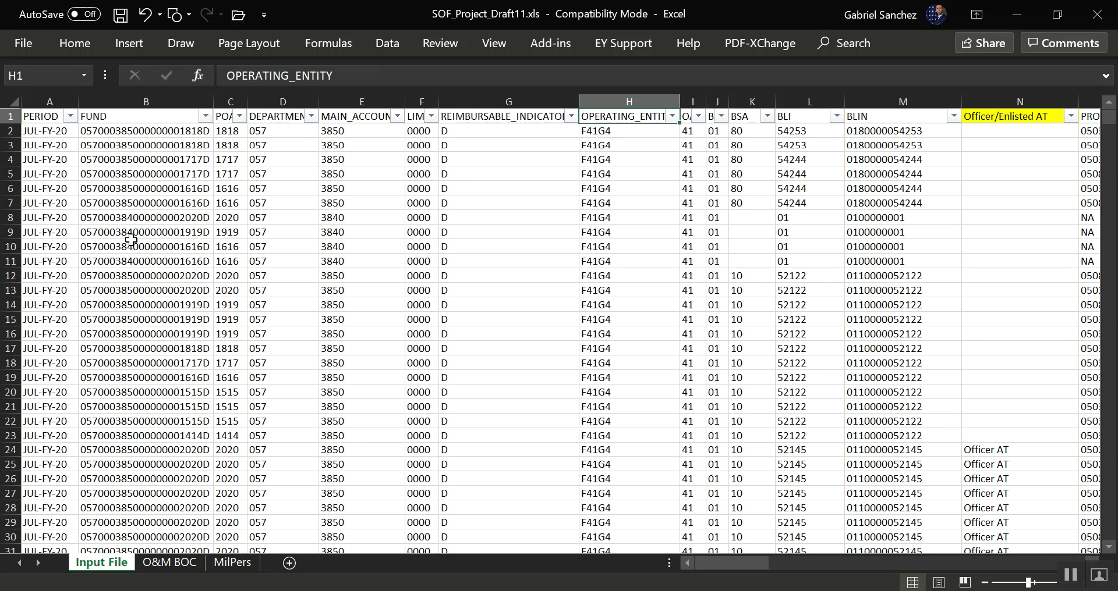
key("Right")
key("Right")
key("Right")
key("Right")
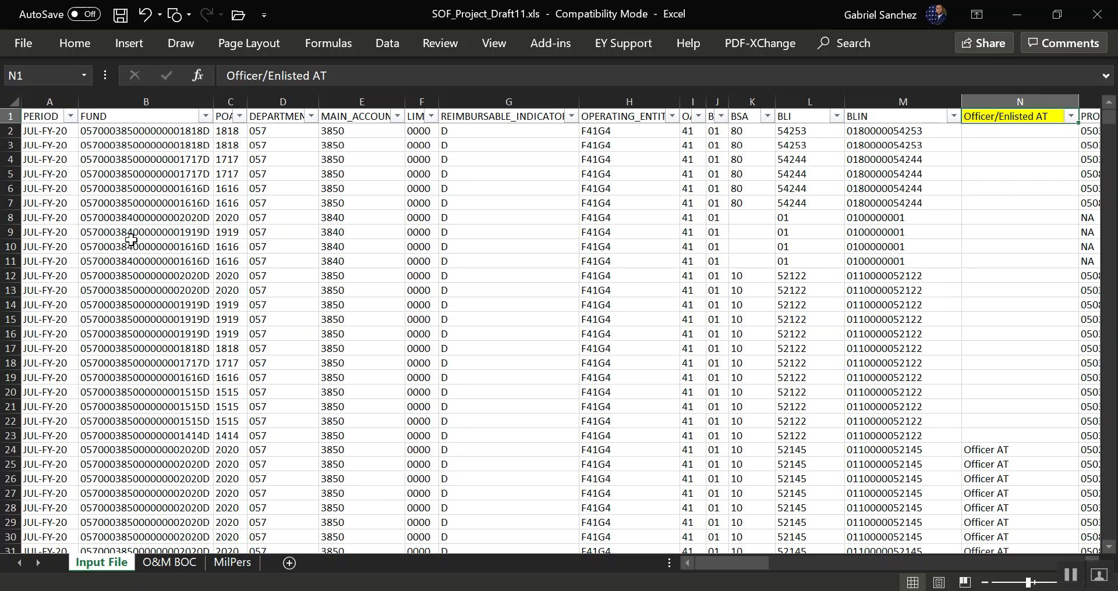
- Check the Status of Funds Snapshot (04.17.20).xls data for comparison and return to SOF_Project_Draft11.xls
key("alt+Tab")
key("Up")
key("Up")
key("Up")
key("Up")
key("Left")
key("Left")
key("Down")
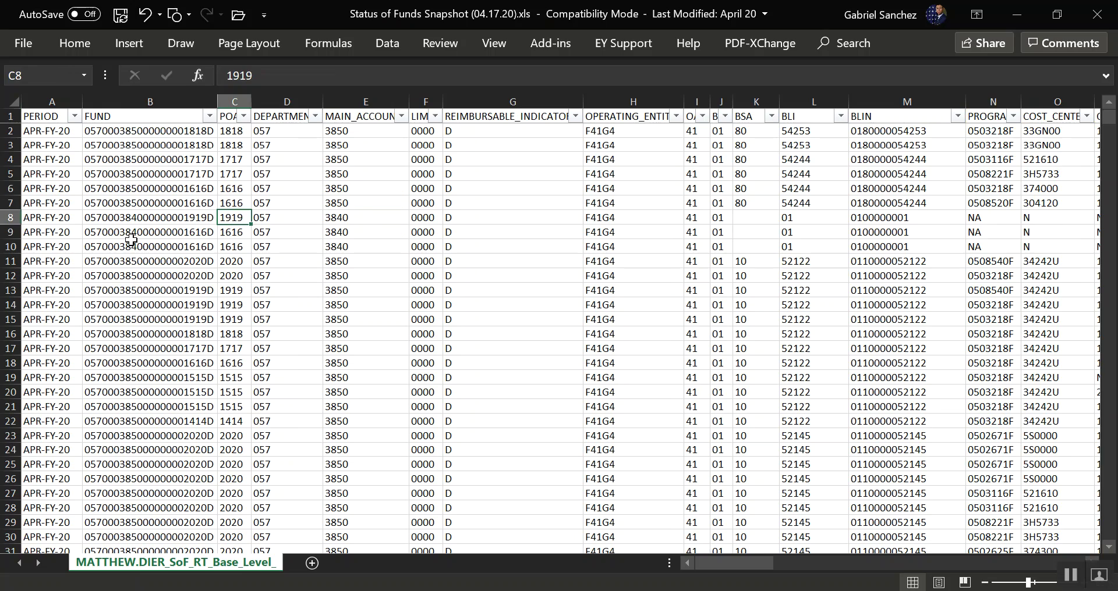
key("alt+Tab")
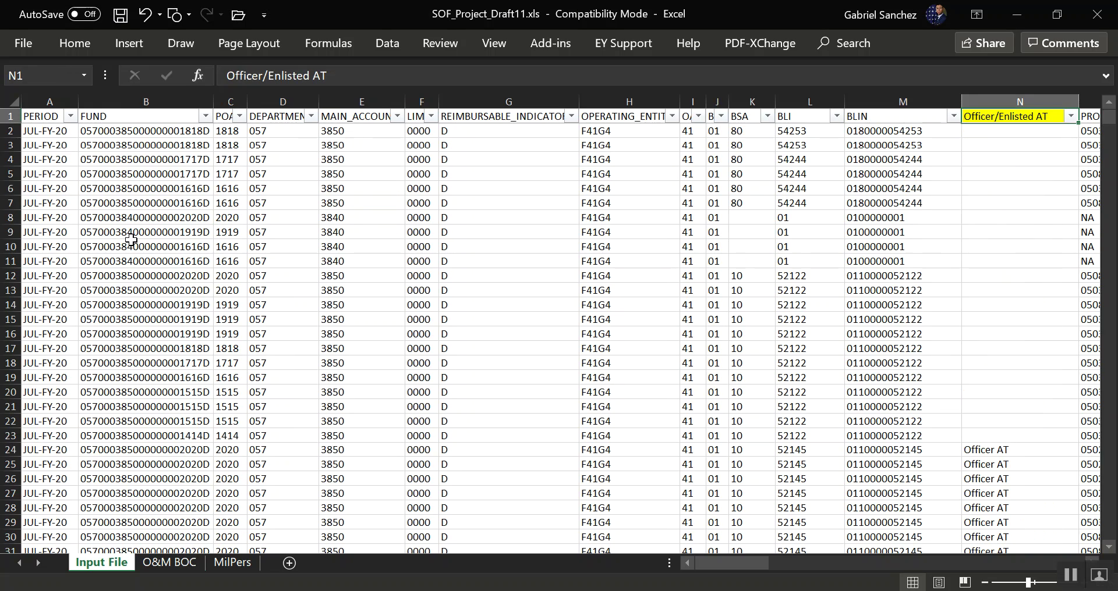
- Examine the yellow Officer/Enlisted AT, Cost Center and Squadron headers in the Input File sheet
key("Right")
key("Right")
key("Right")
key("Right")
key("Right")
key("Right")
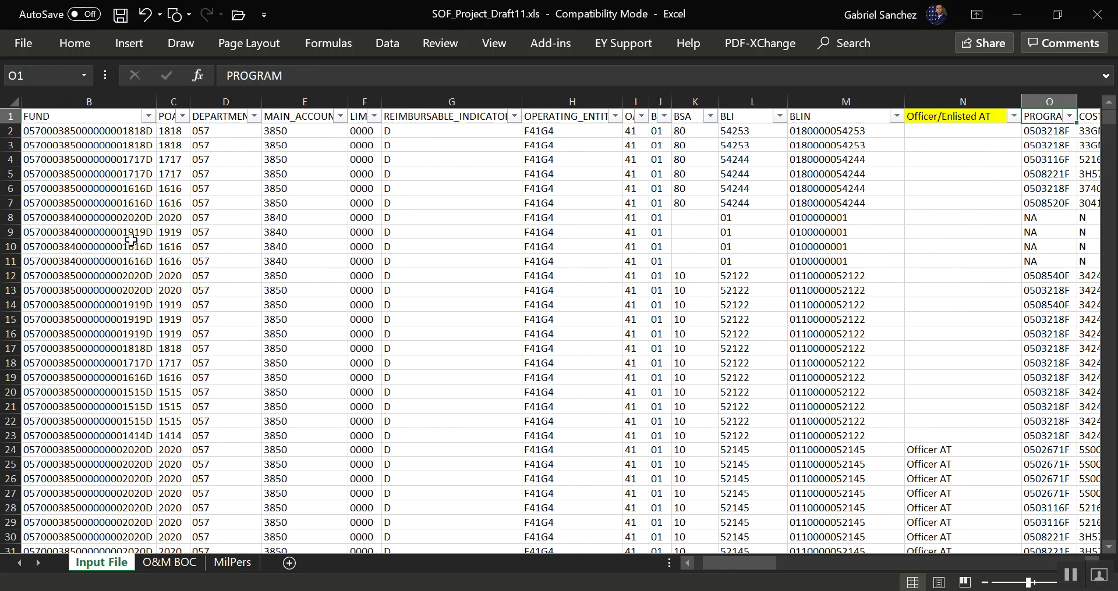
key("Left")
key("Left")
key("Left")
key("Left")
key("Left")
key("Left")
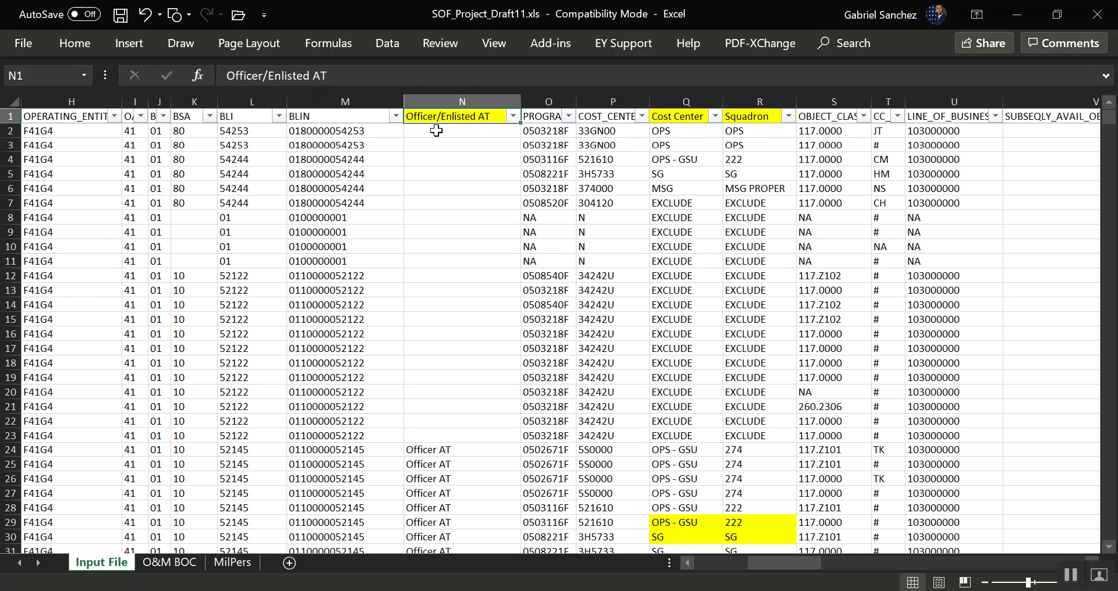
left_click(703, 116)
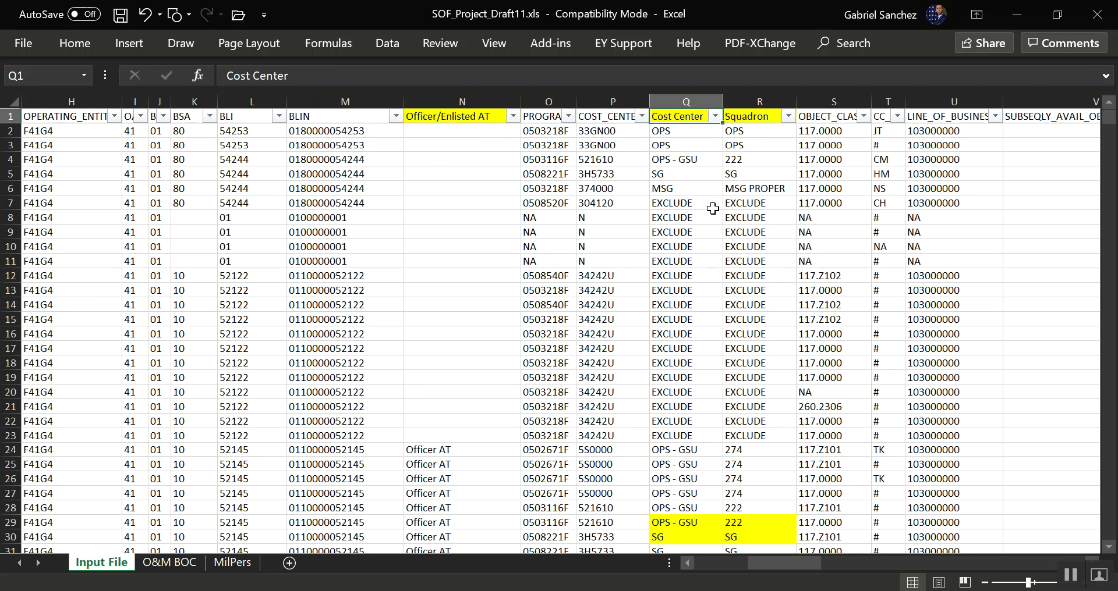
left_click(768, 113)
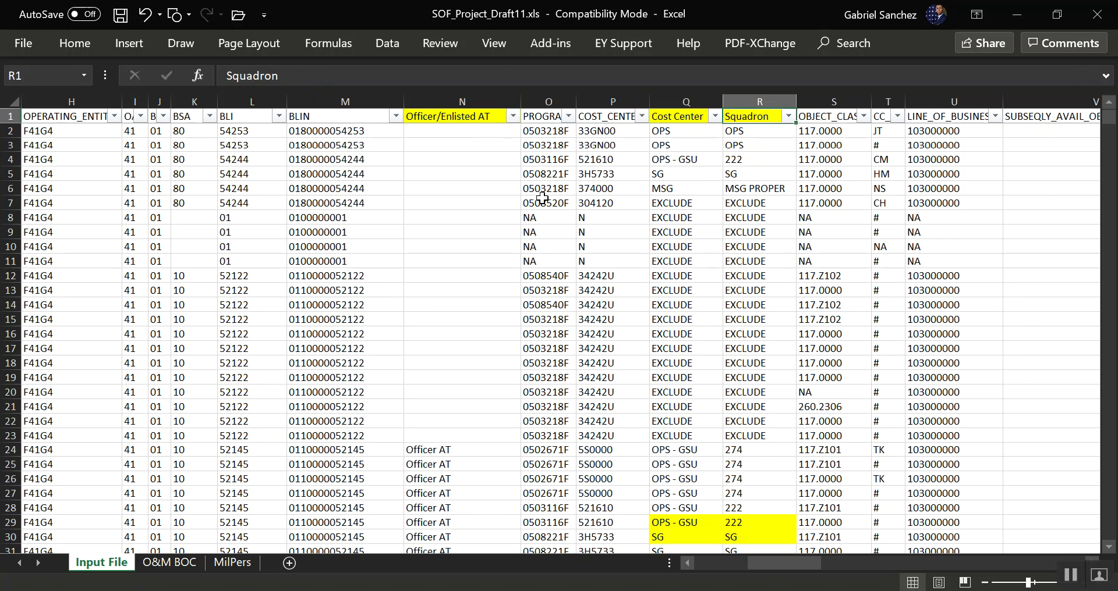
- Inspect the lookup formulas in the first data rows of the Officer/Enlisted AT, Cost Center and Squadron columns
left_click(464, 130)
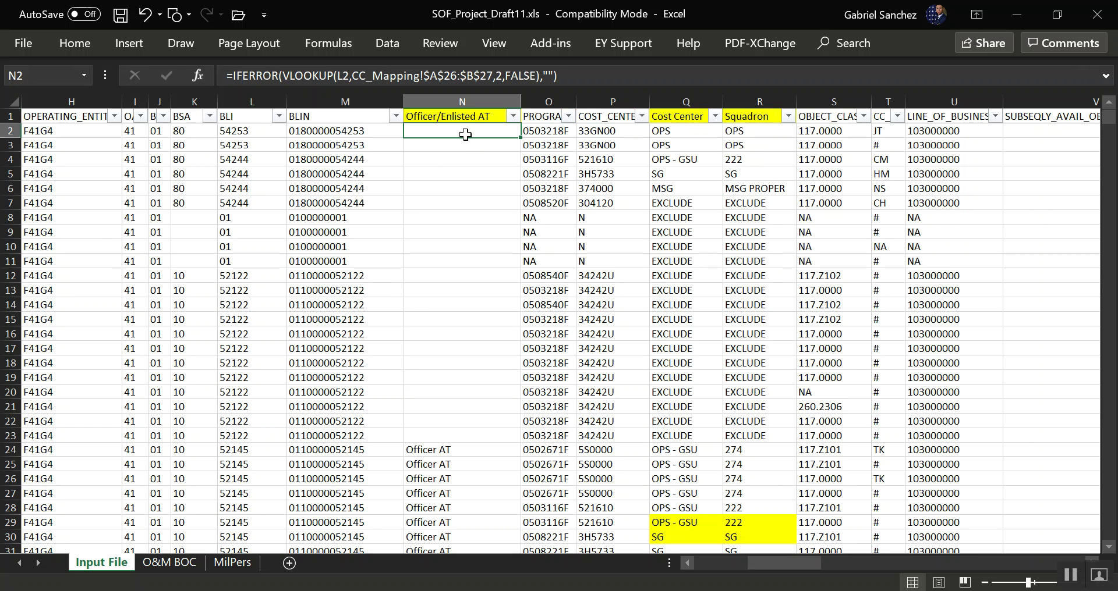
left_click(667, 134)
left_click(738, 138)
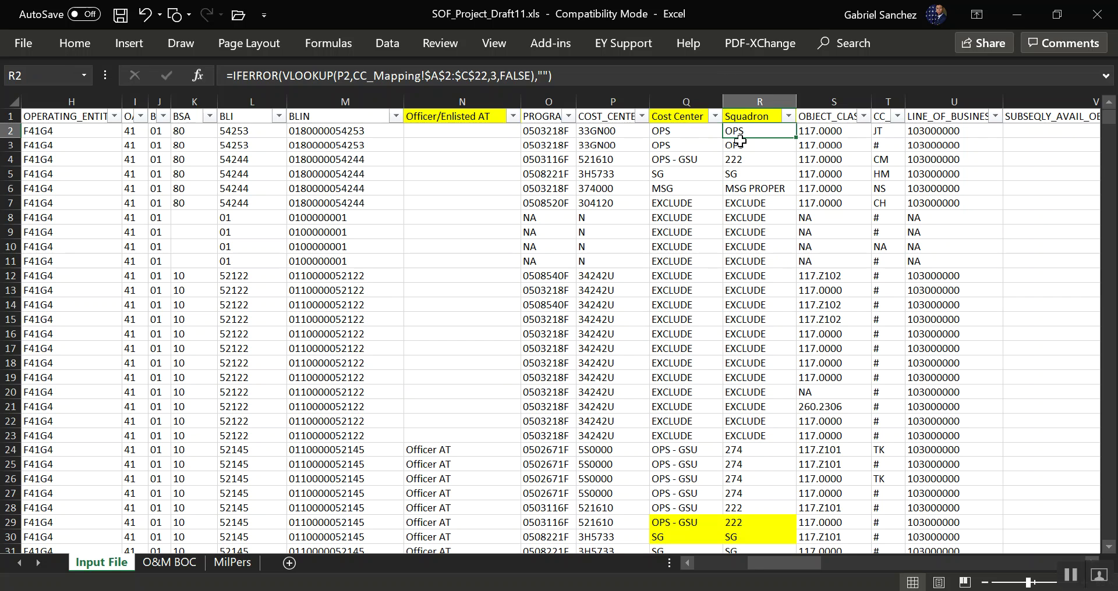
left_click(472, 129)
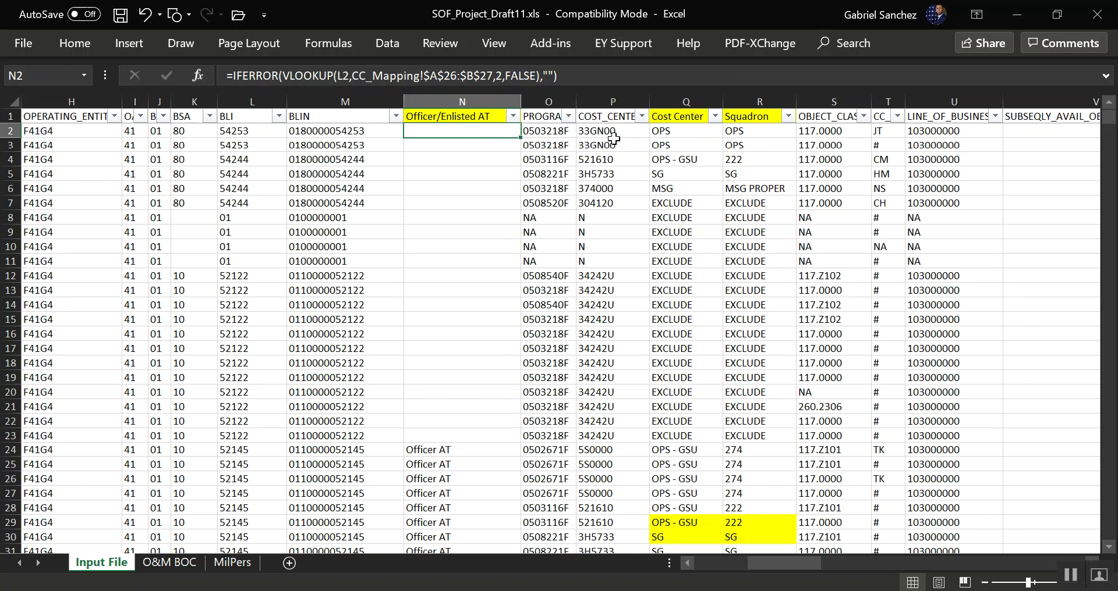
left_click(466, 149)
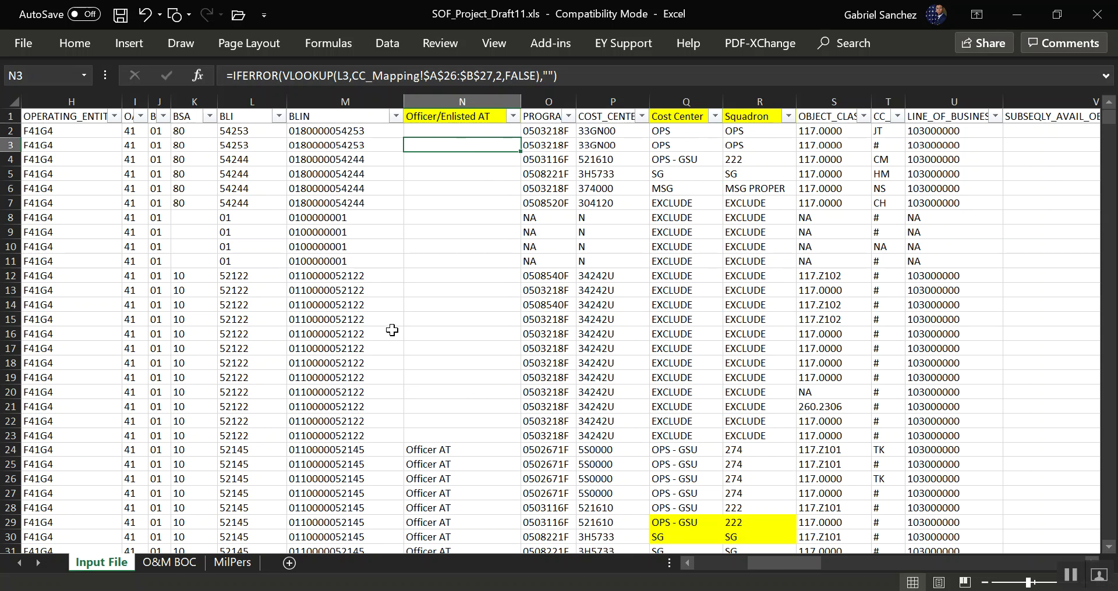
- View the O&M BOC report sheet briefly, and return to cell A1 of the Input File sheet
left_click(170, 562)
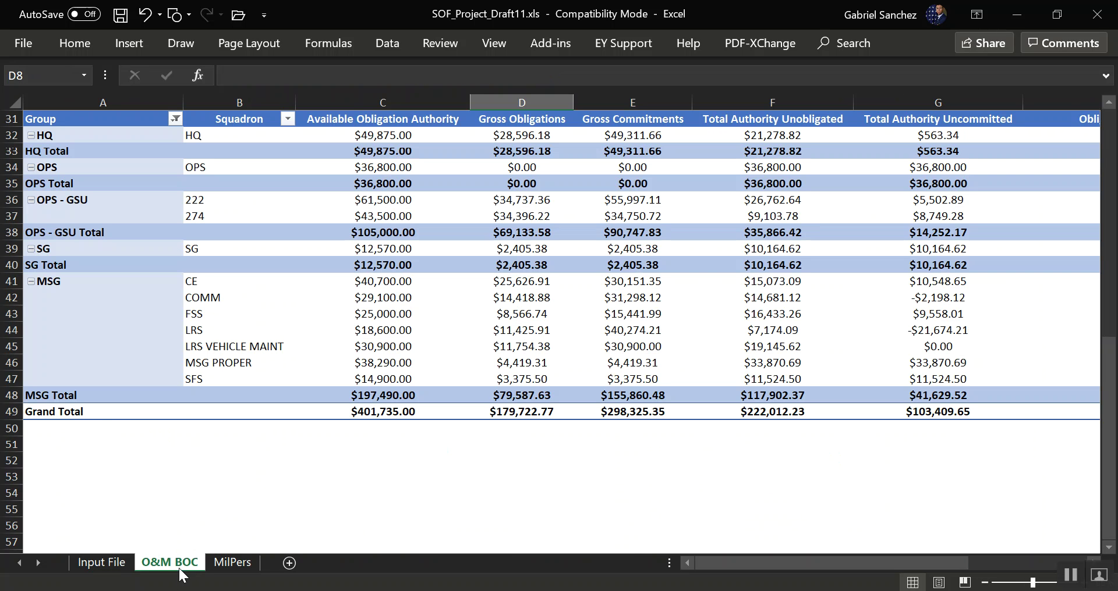
left_click(103, 563)
left_click(294, 187)
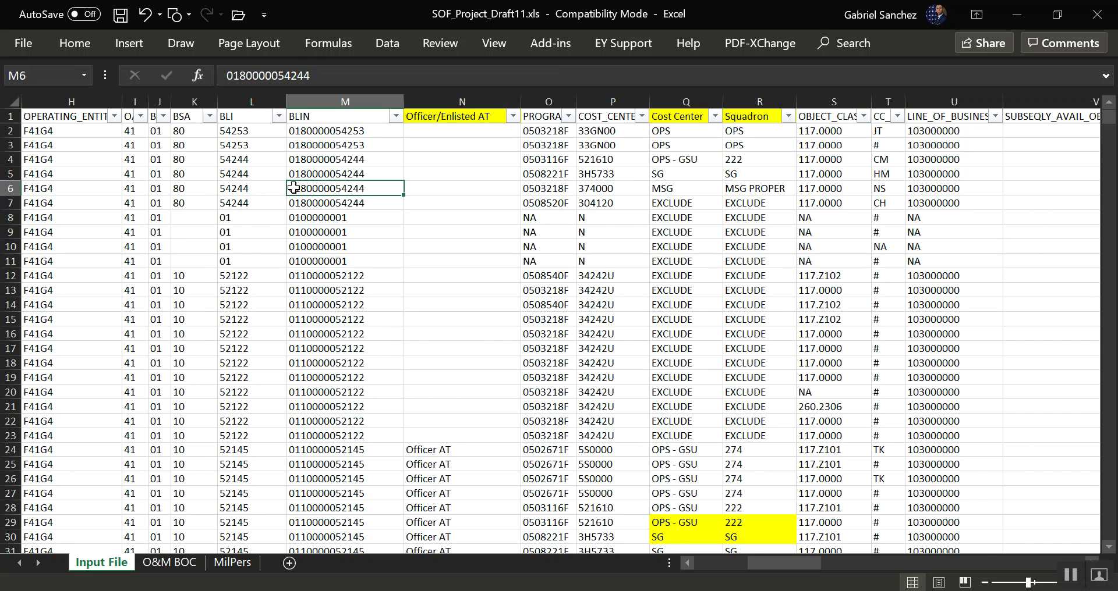
key("Home")
key("Up")
key("Up")
key("Up")
key("Up")
key("Up")
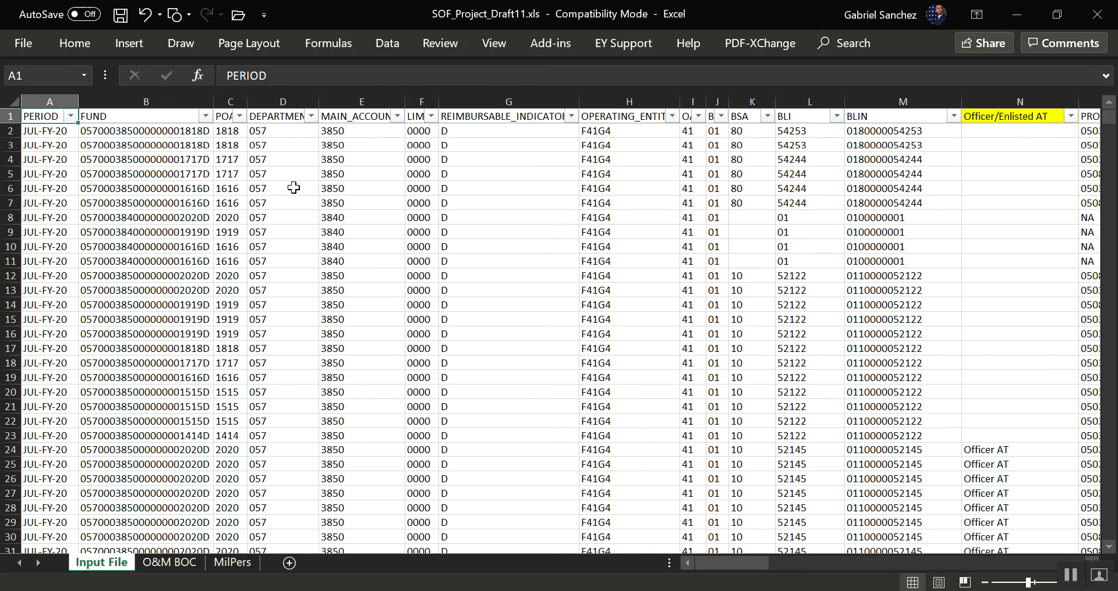
- Compare the extent of the header row in Status of Funds Snapshot (04.17.20).xls with that in the Input File sheet of SOF_Project_Draft11.xls
key("alt+Tab")
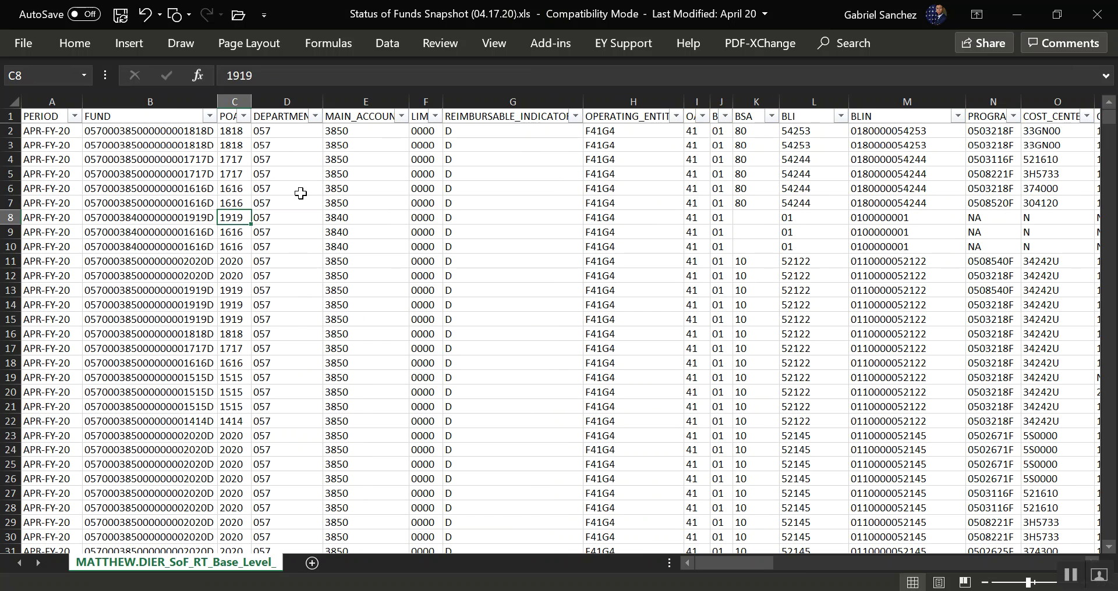
left_click(294, 188)
left_click(49, 115)
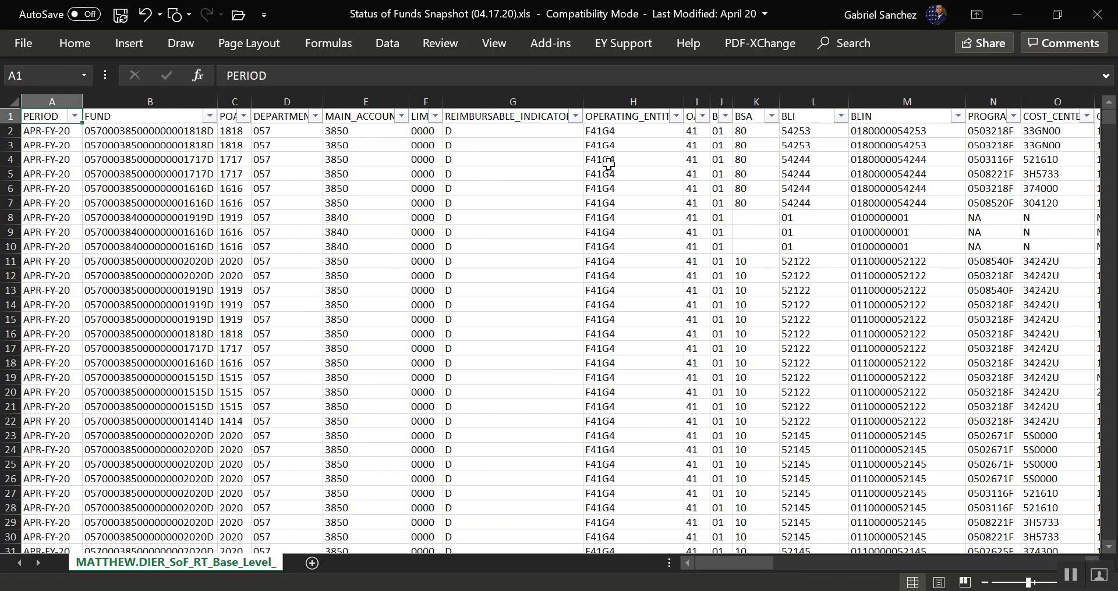
key("ctrl+shift+Right")
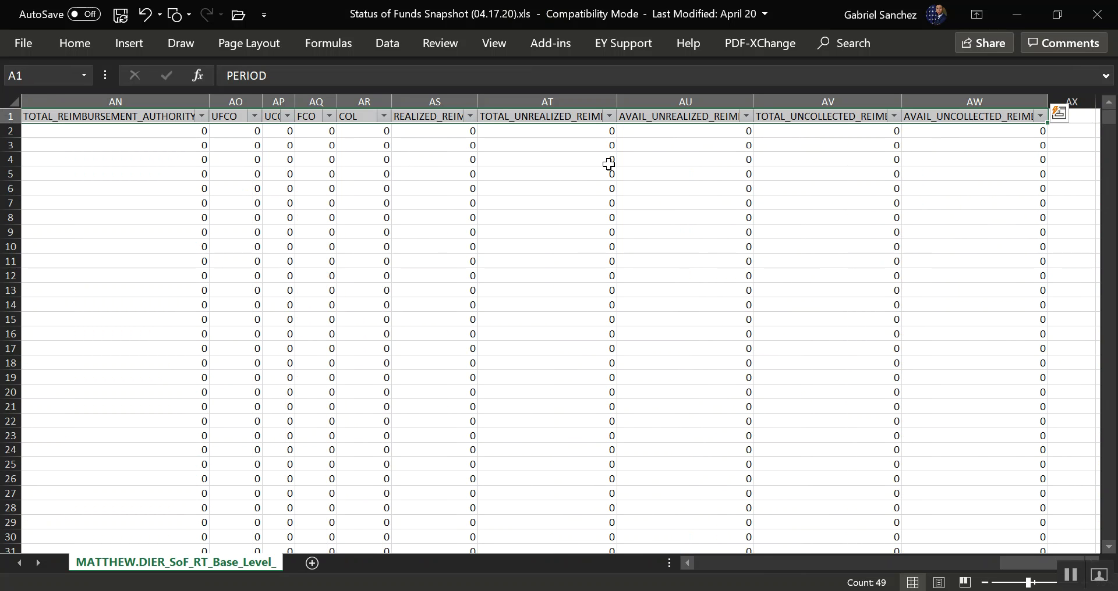
key("ctrl+Home")
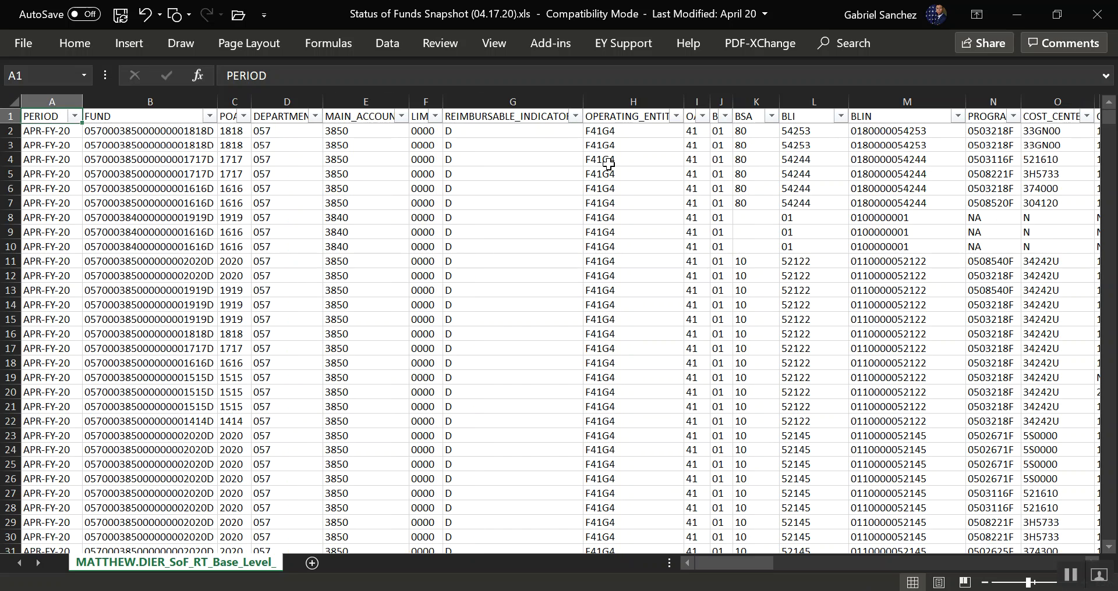
key("alt+Tab")
key("ctrl+shift+Right")
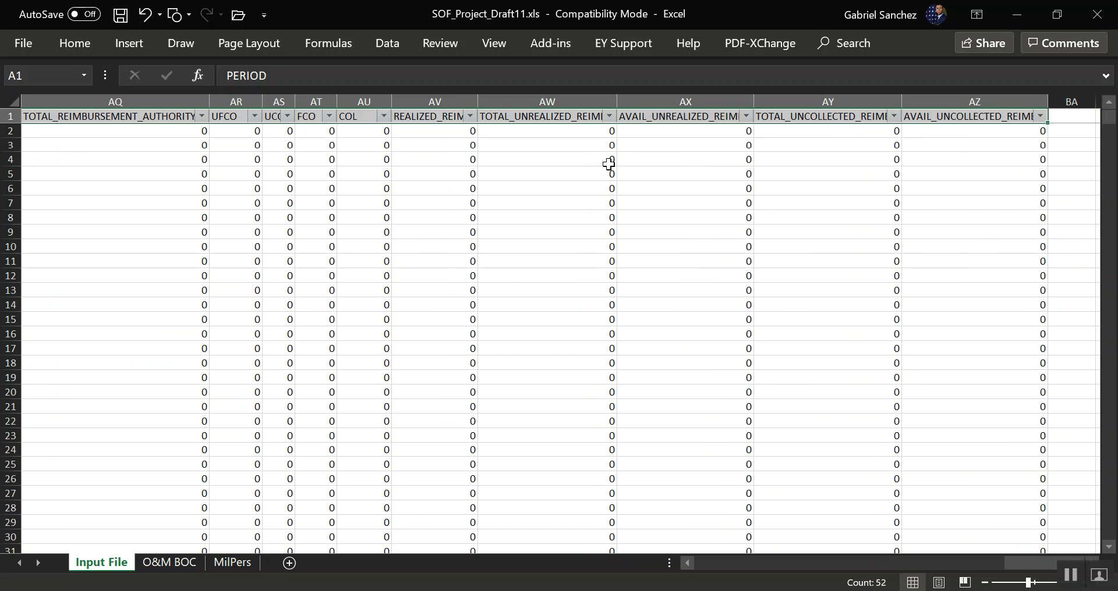
- Examine the Input File headers across to the yellow Officer/Enlisted AT, Cost Center and Squadron columns, and return to the PERIOD column
key("Right")
key("Right")
key("Right")
key("Right")
key("Right")
key("Right")
key("Right")
key("Right")
key("Right")
key("Right")
key("Right")
key("Right")
key("Right")
key("Right")
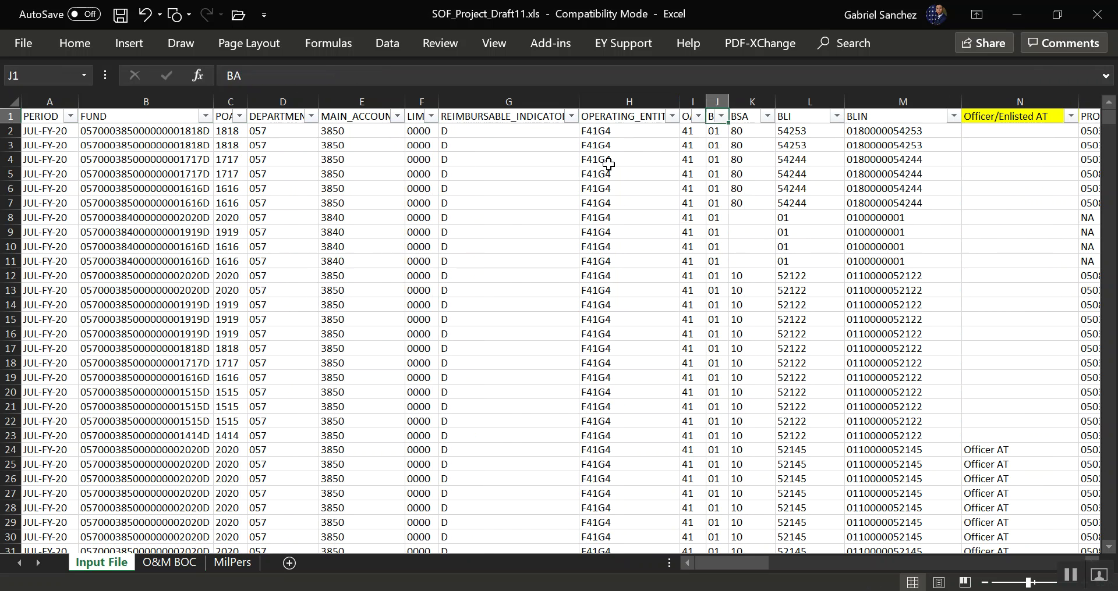
key("Left")
key("Right")
key("Right")
key("Right")
key("Right")
key("Left")
key("Down")
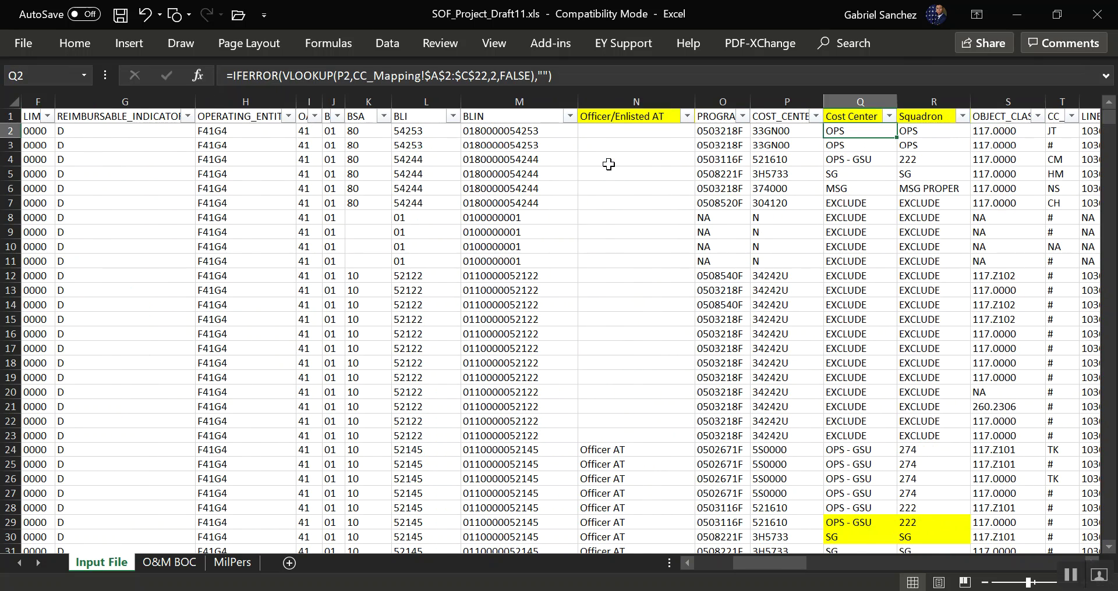
key("ctrl+Left")
key("Up")
key("Down")
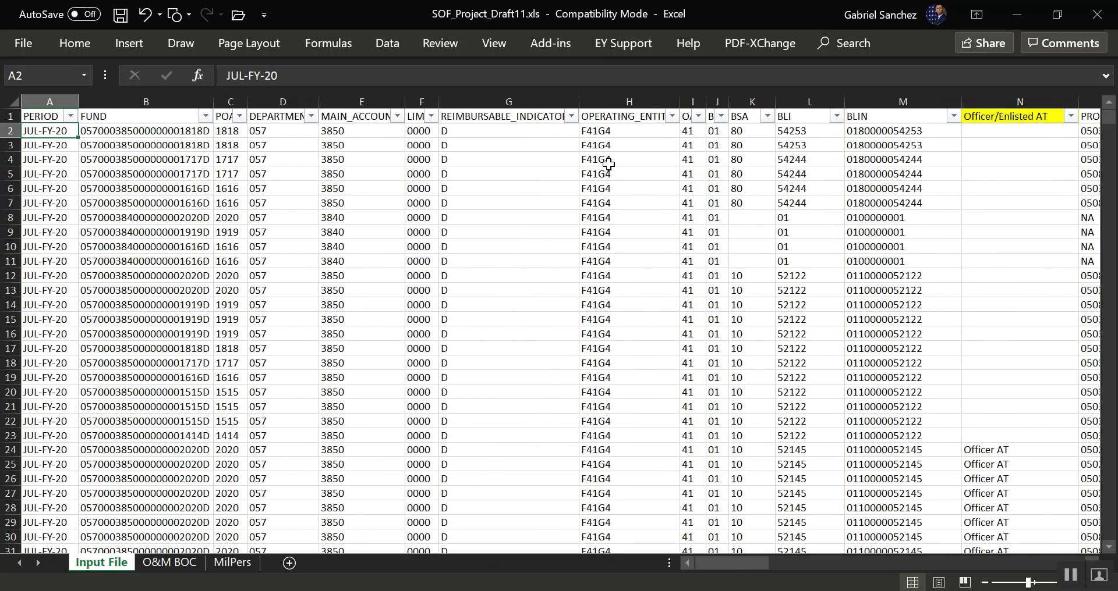
- Compare the PERIOD through BLIN columns of the Input File sheet with the same columns in the snapshot workbook
left_click(334, 169)
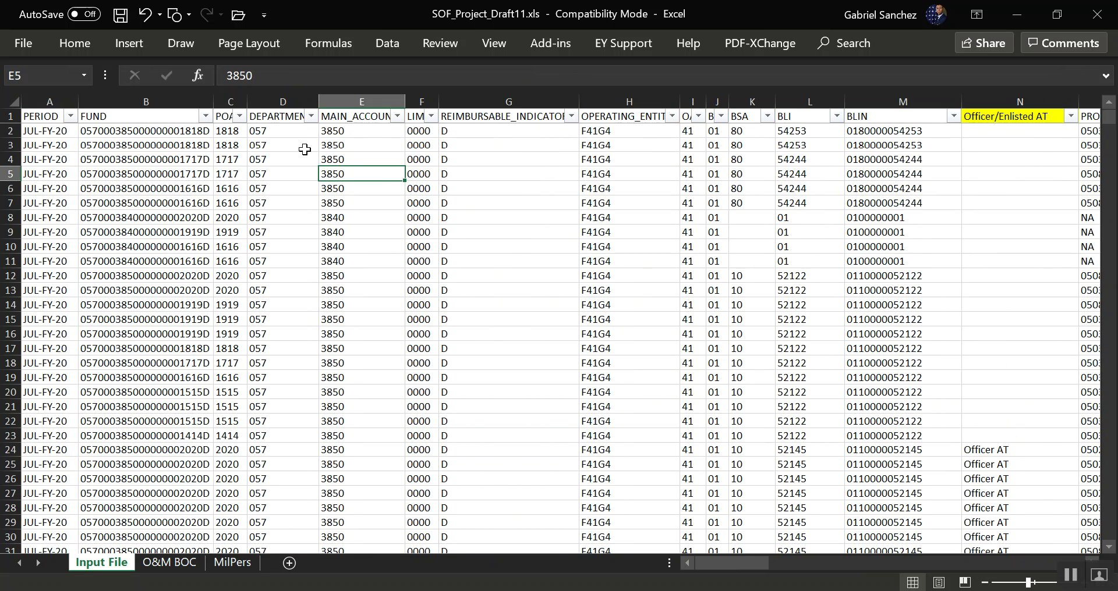
key("alt+Tab")
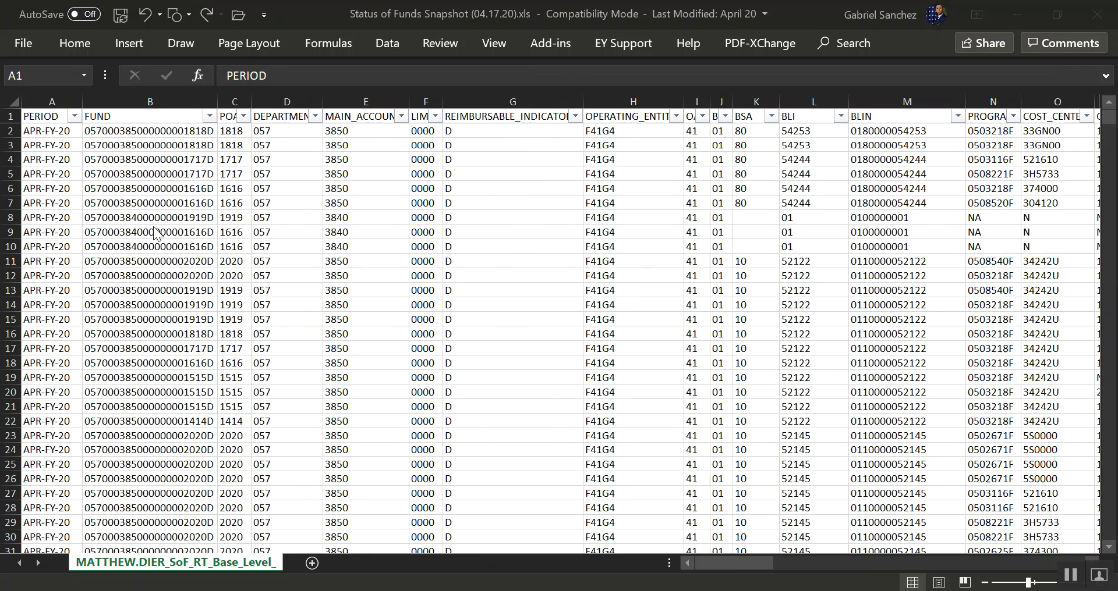
left_click(157, 232)
key("Right")
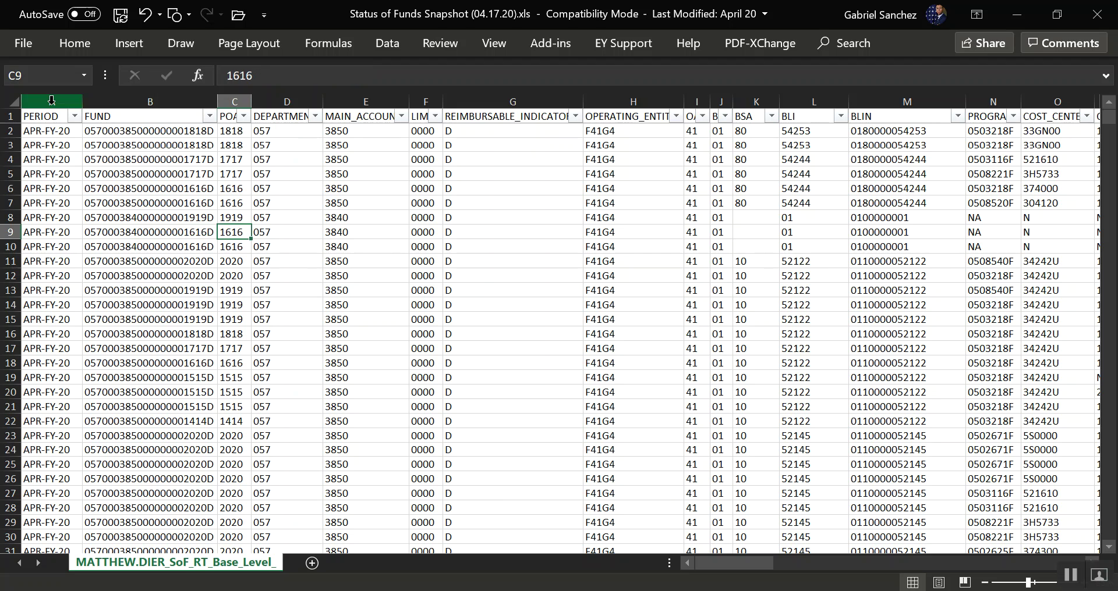
key("alt+Tab")
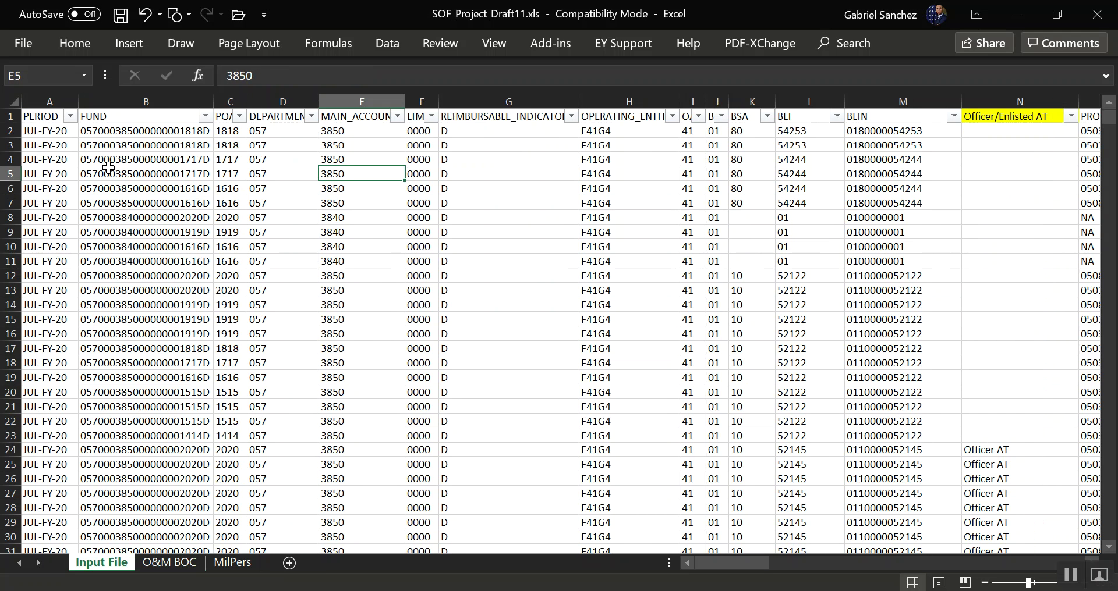
left_click(50, 99)
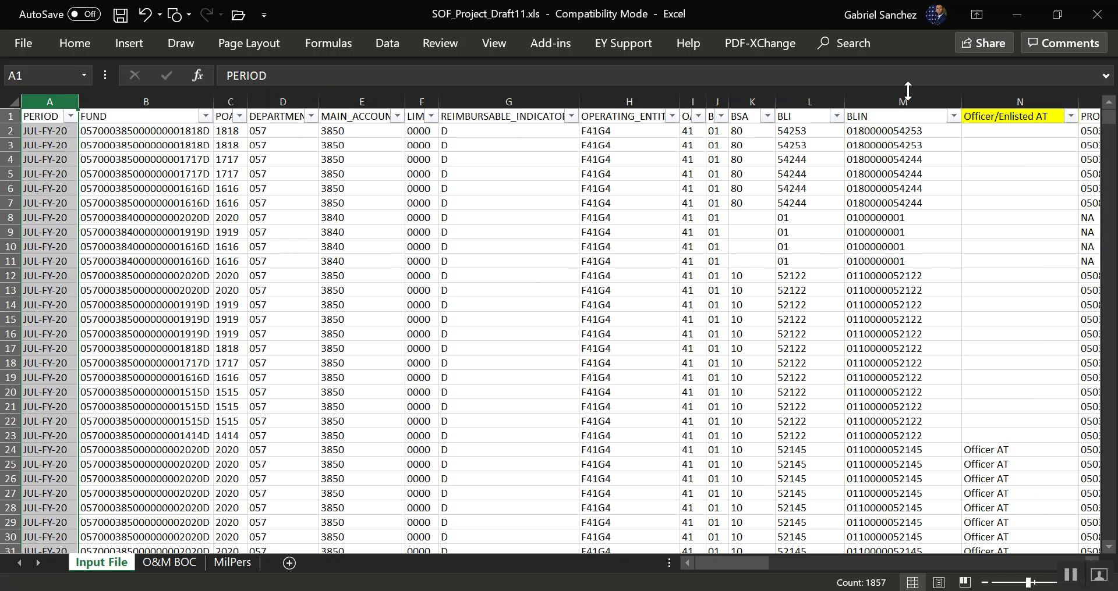
left_click(902, 99)
key("alt+Tab")
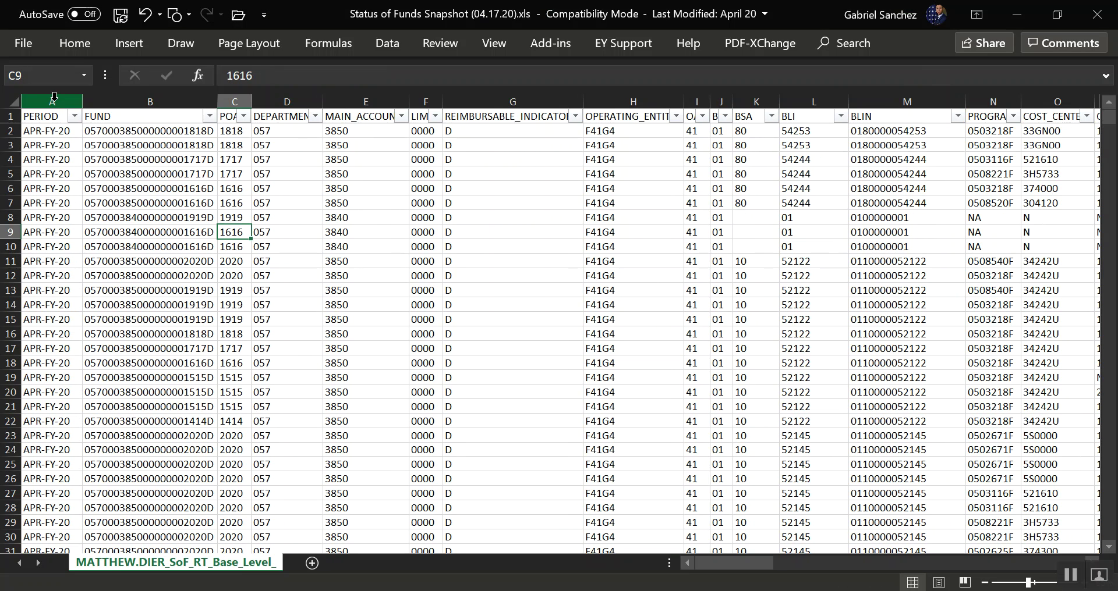
left_click_drag(53, 97, 914, 118)
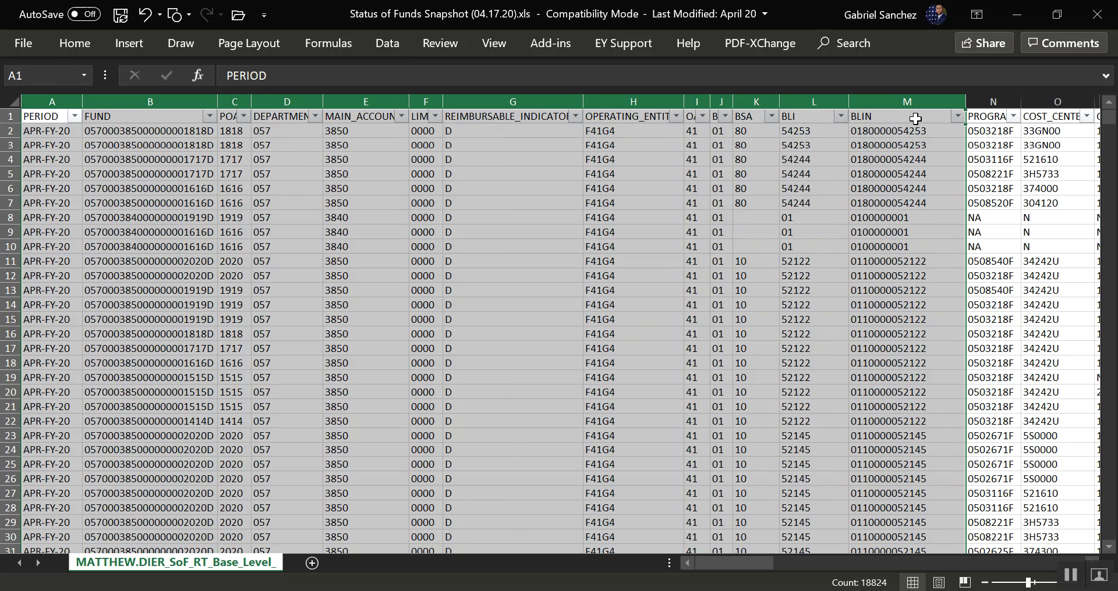
key("ctrl+c")
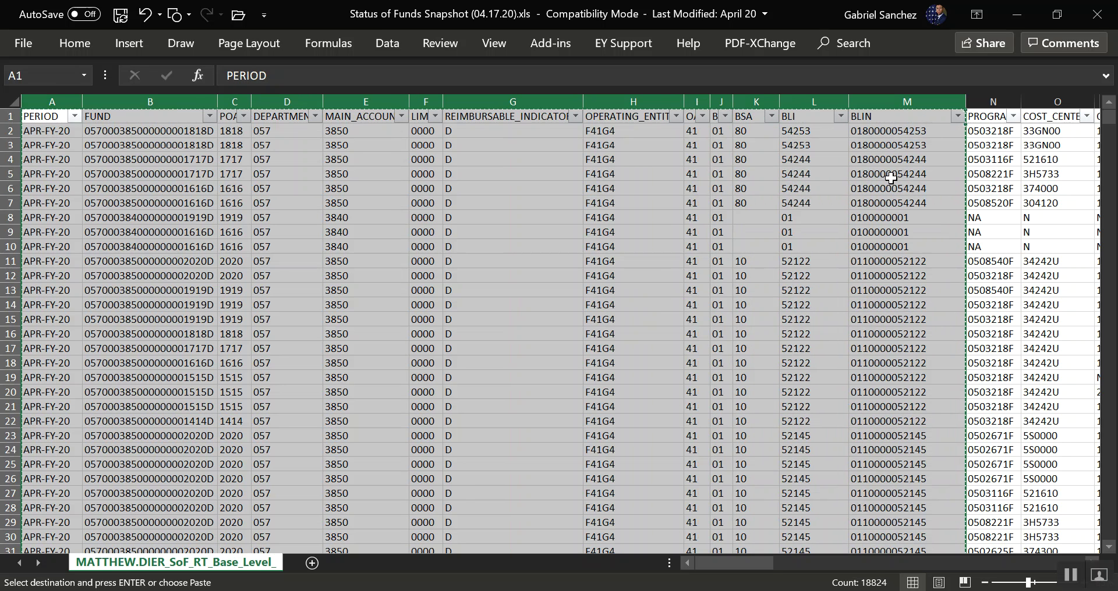
left_click(51, 133)
left_click_drag(52, 102, 908, 109)
left_click(626, 186)
left_click(32, 124)
key("shift+Right")
key("shift+Right")
key("shift+Right")
key("shift+Right")
key("shift+Right")
key("shift+Right")
key("shift+Right")
key("shift+Right")
key("shift+Right")
key("shift+Right")
key("shift+Right")
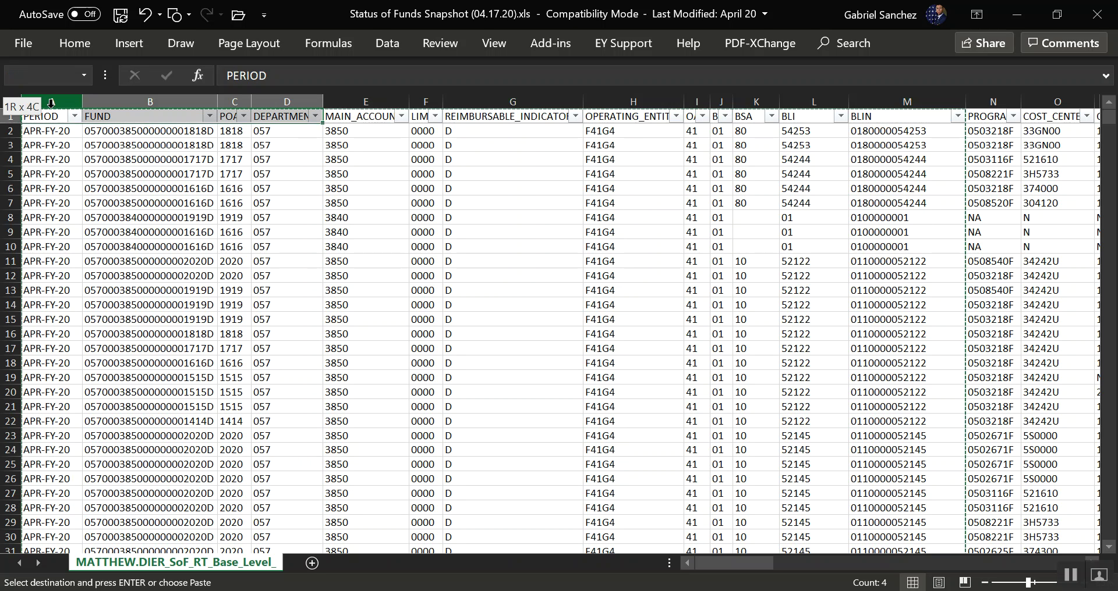
key("shift+Right")
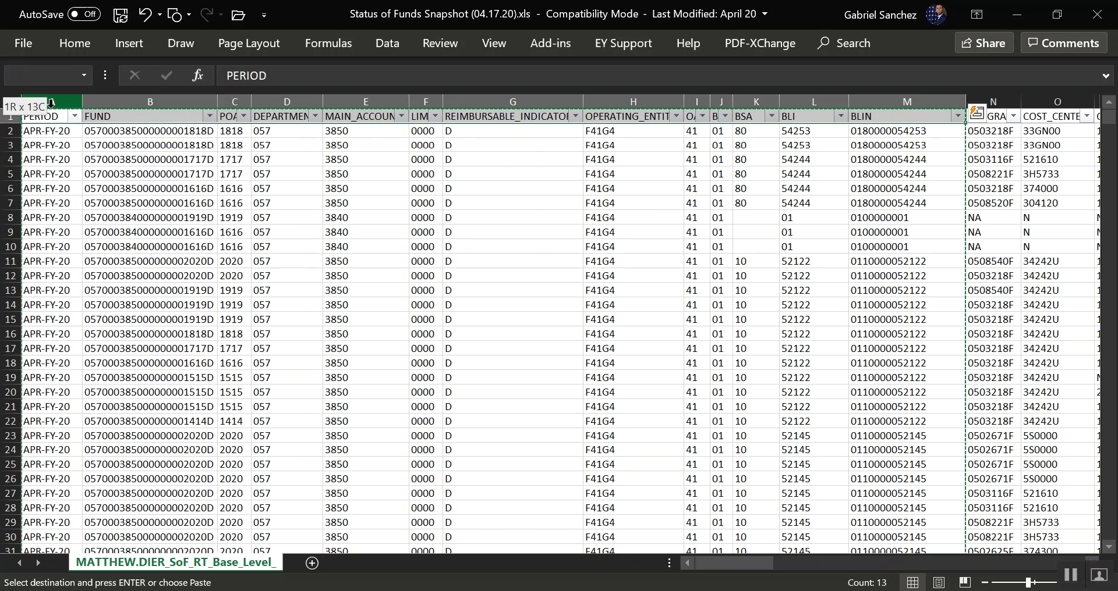
key("ctrl+shift+Down")
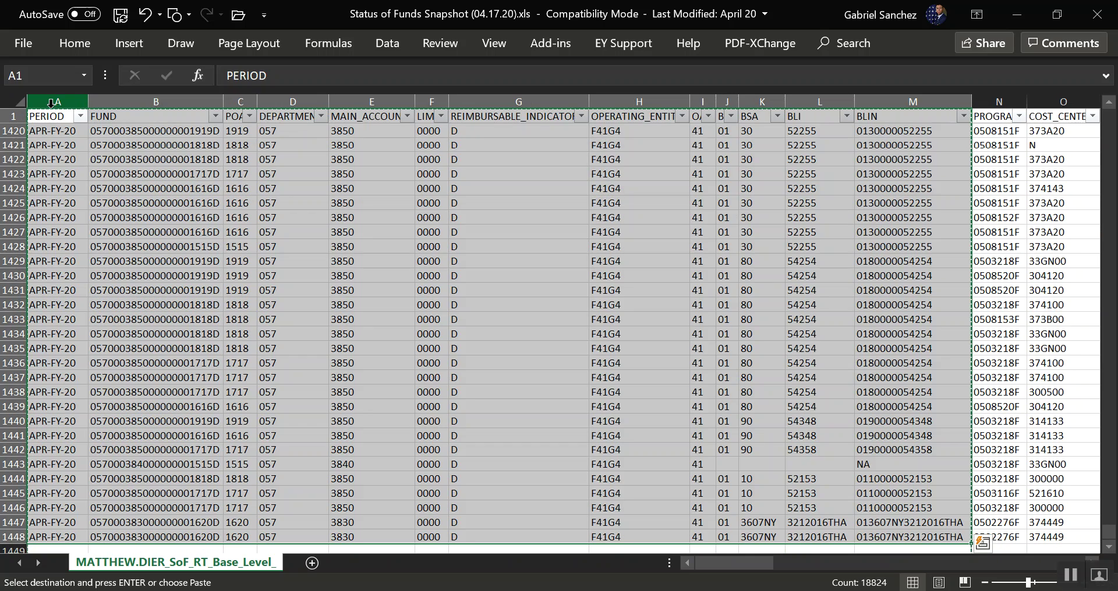
key("Left")
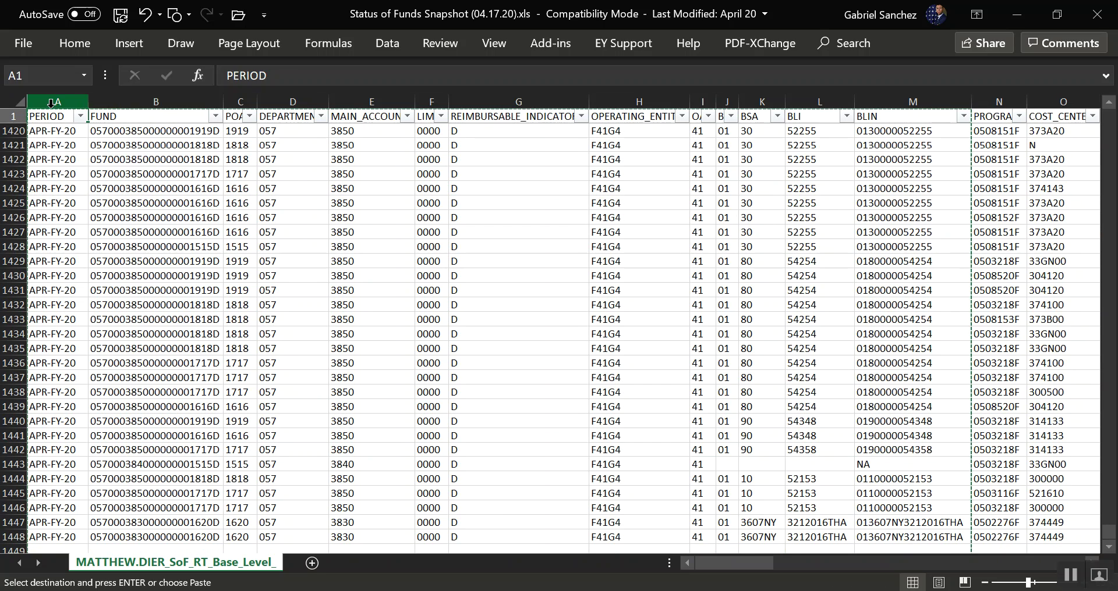
key("ctrl+Home")
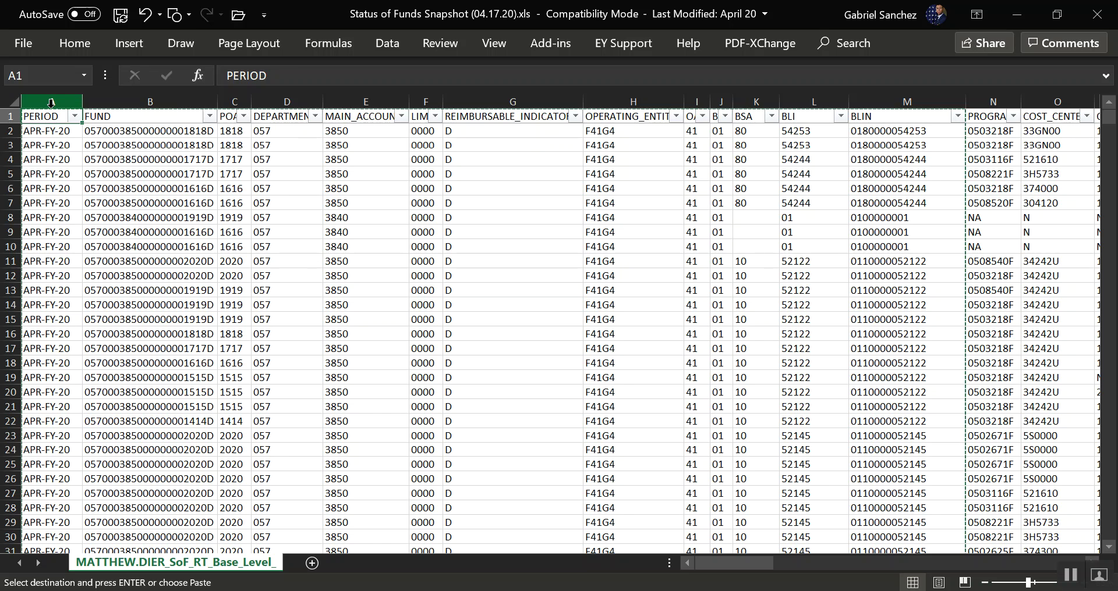
key("Escape")
key("Down")
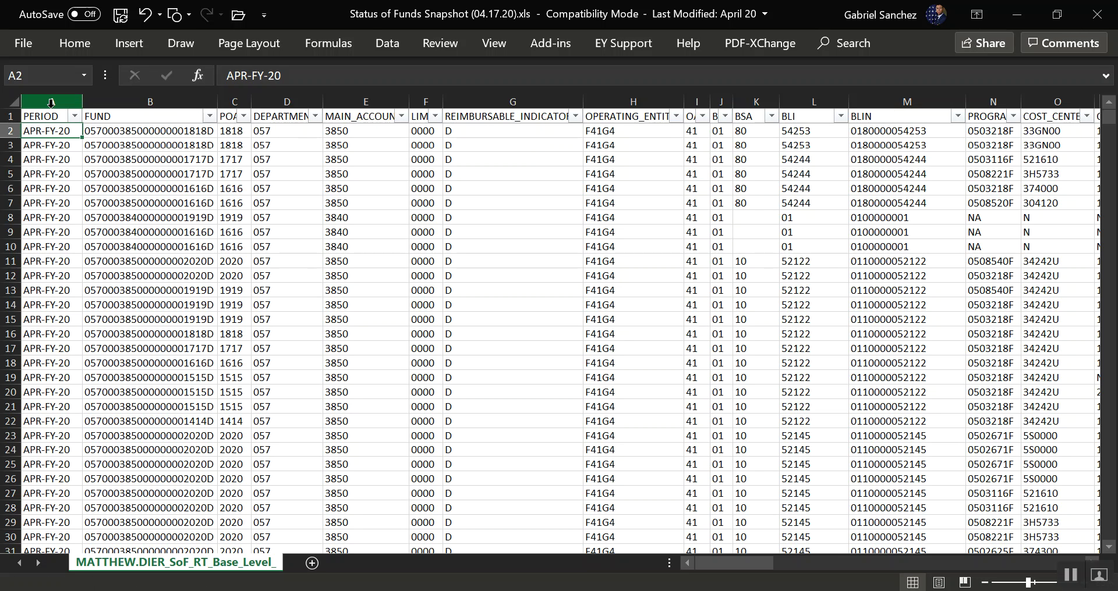
key("Up")
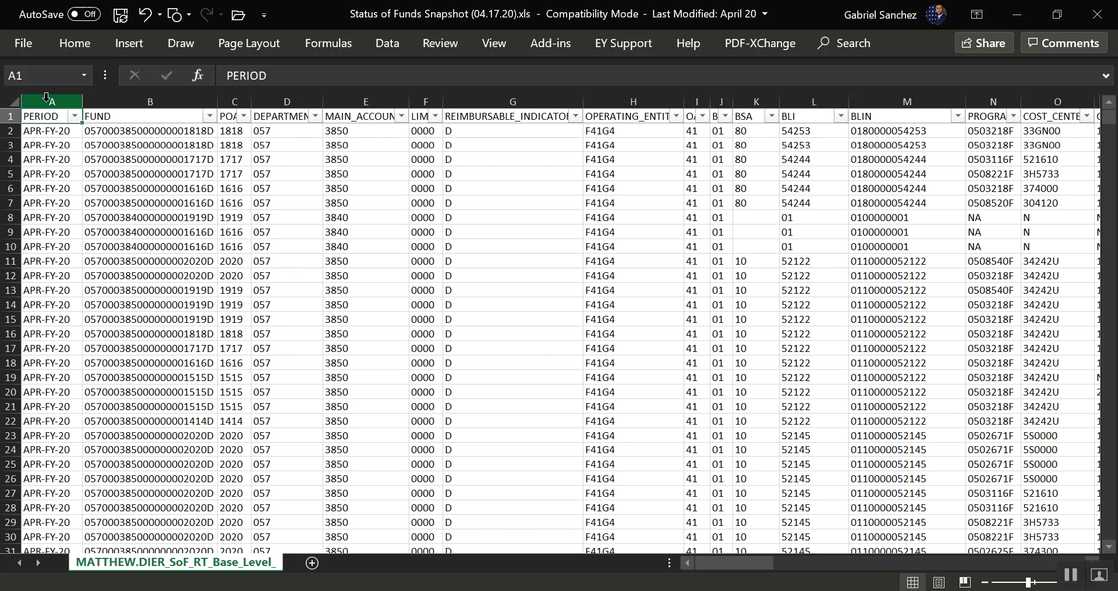
- Copy the PERIOD through BLIN columns from the snapshot workbook and paste them over the matching columns in SOF_Project_Draft11.xls's Input File sheet
left_click_drag(46, 97, 885, 131)
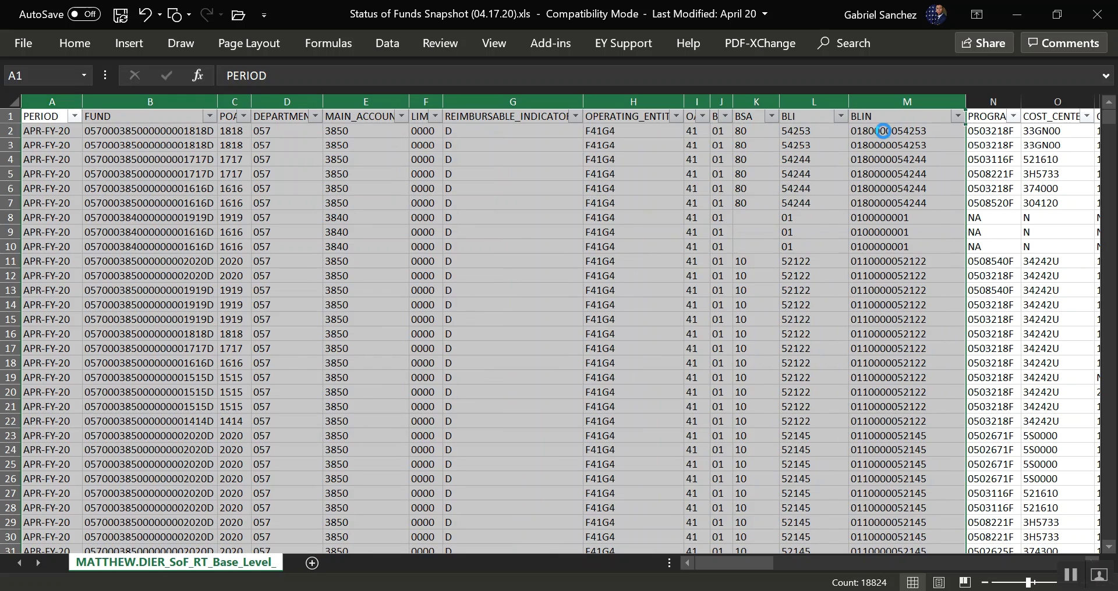
key("ctrl+c")
key("alt+Tab")
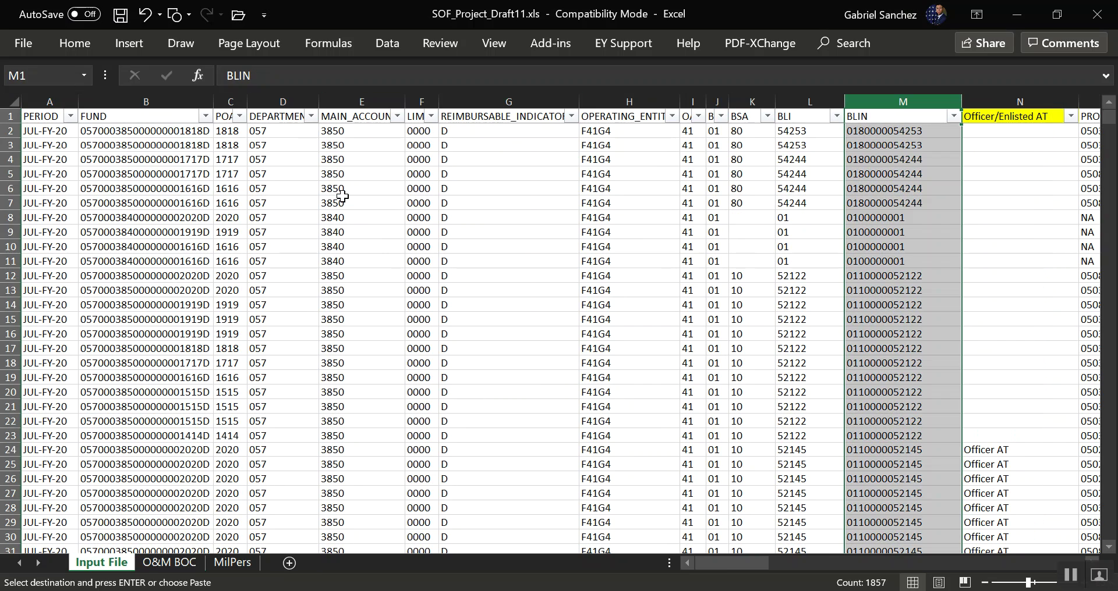
left_click(361, 203)
left_click_drag(38, 96, 862, 110)
key("ctrl+v")
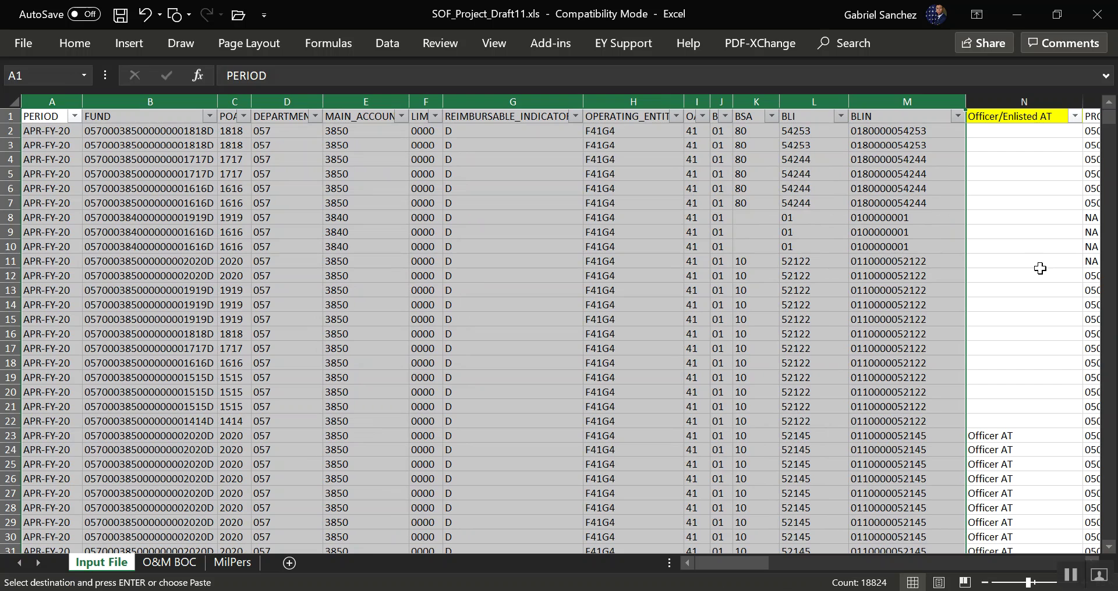
left_click(1023, 436)
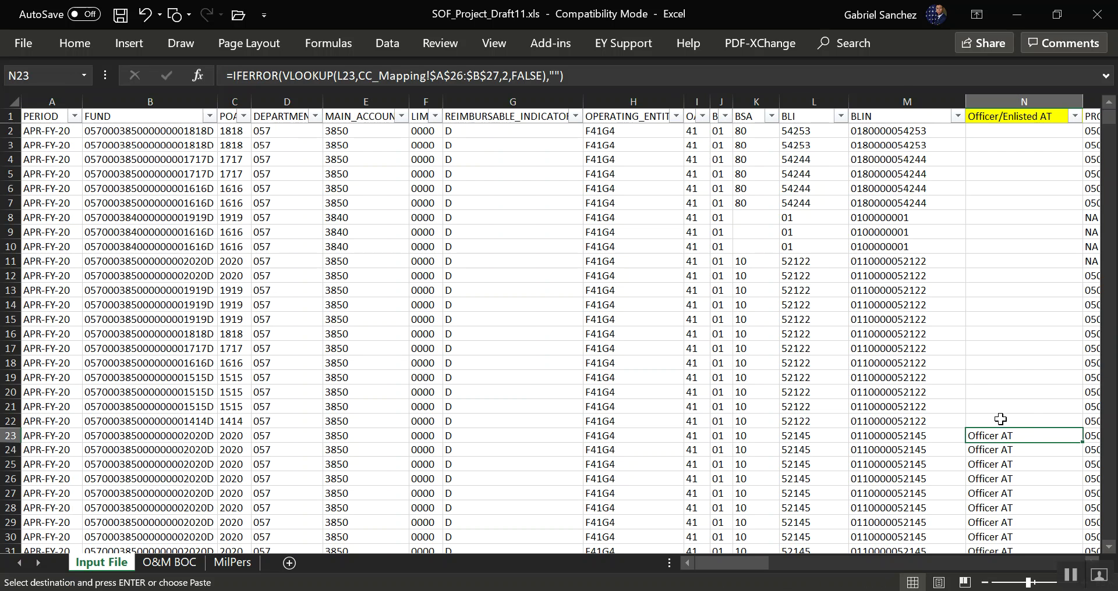
- Copy the PROGRAM and COST_CENTER columns from the snapshot workbook and paste them over columns O and P of the Input File sheet
left_click_drag(757, 562, 809, 563)
left_click(547, 189)
left_click(547, 119)
left_click(598, 120)
key("alt+Tab")
left_click(826, 188)
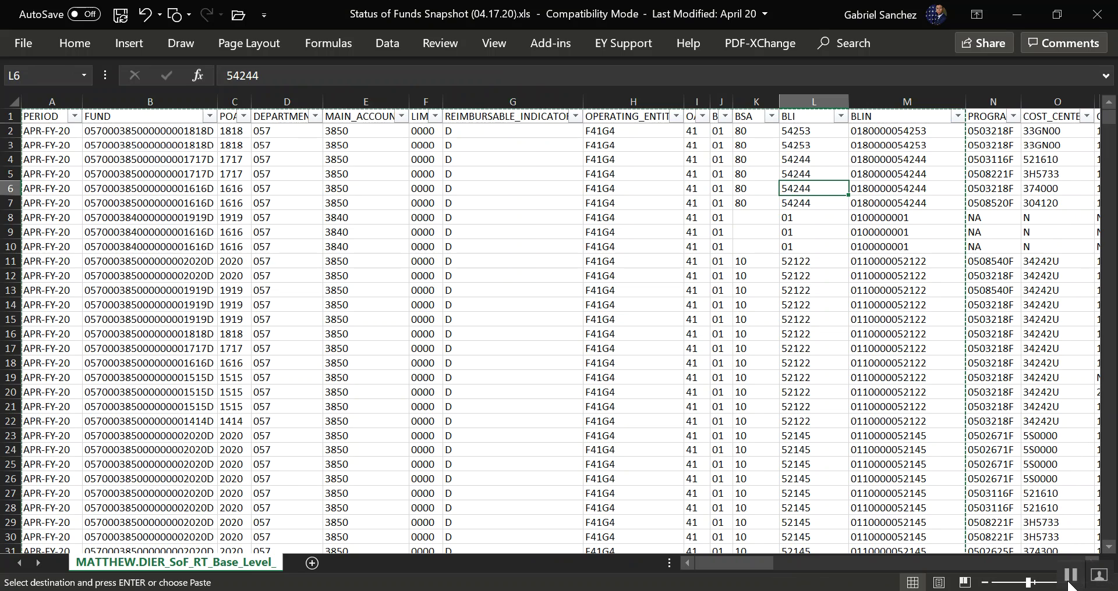
left_click_drag(753, 562, 800, 562)
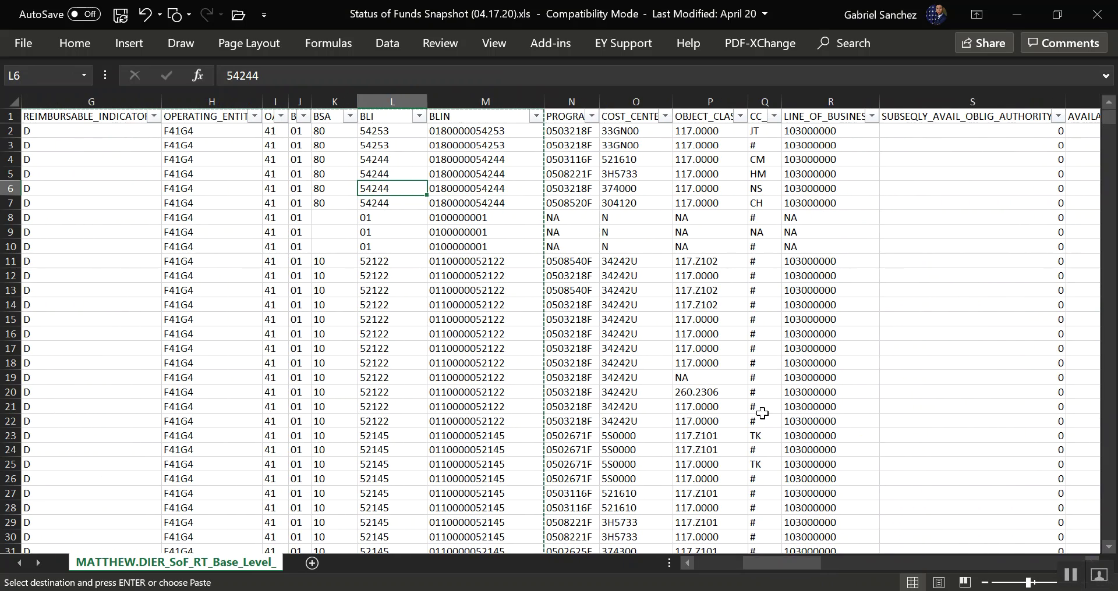
left_click_drag(549, 100, 611, 101)
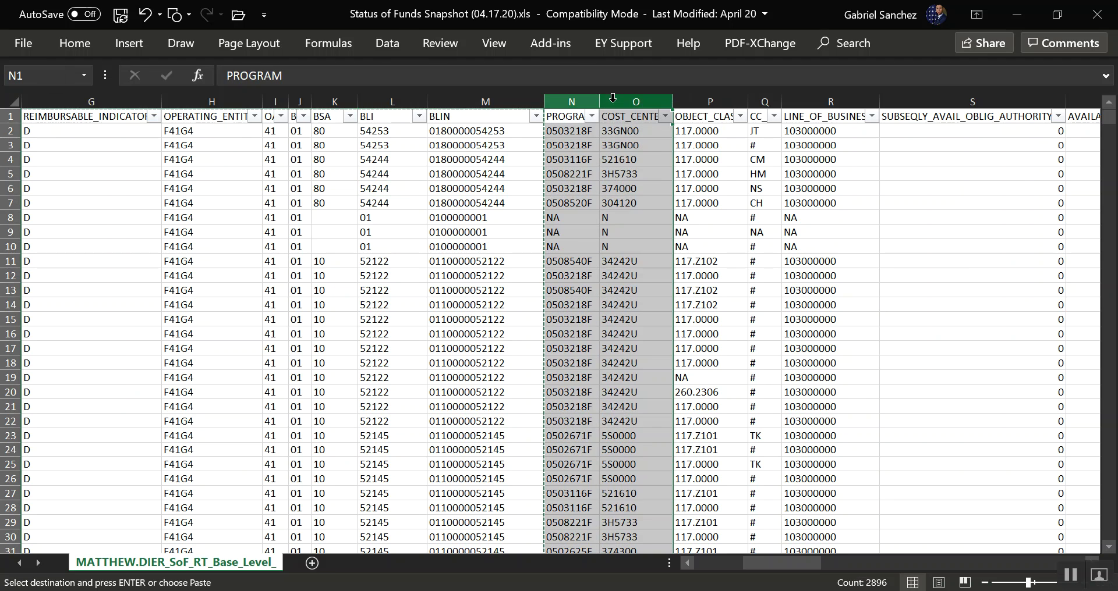
key("alt+Tab")
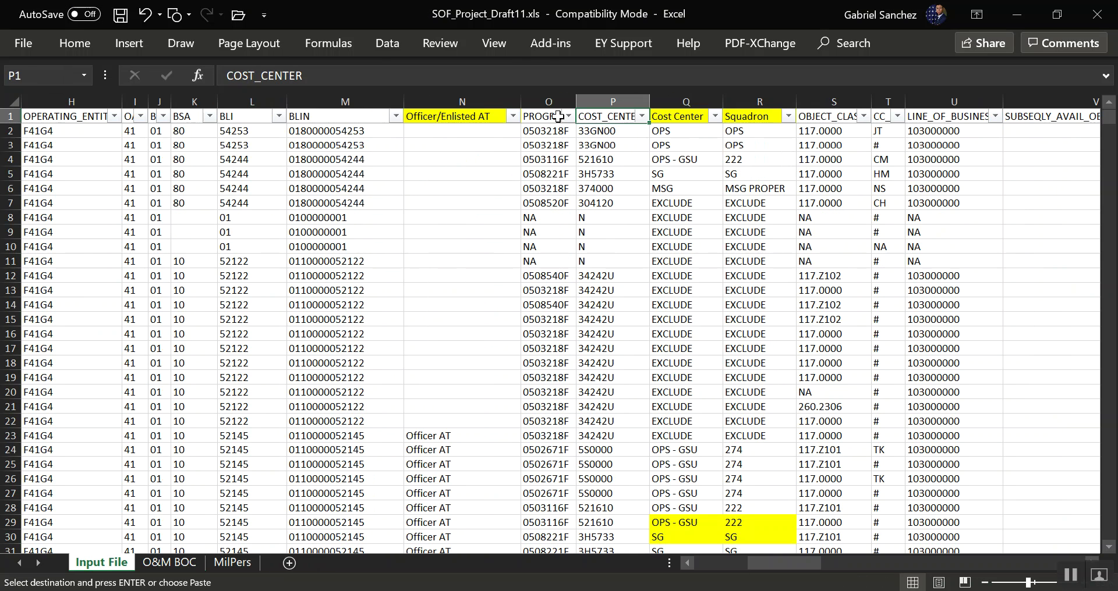
left_click_drag(556, 100, 612, 100)
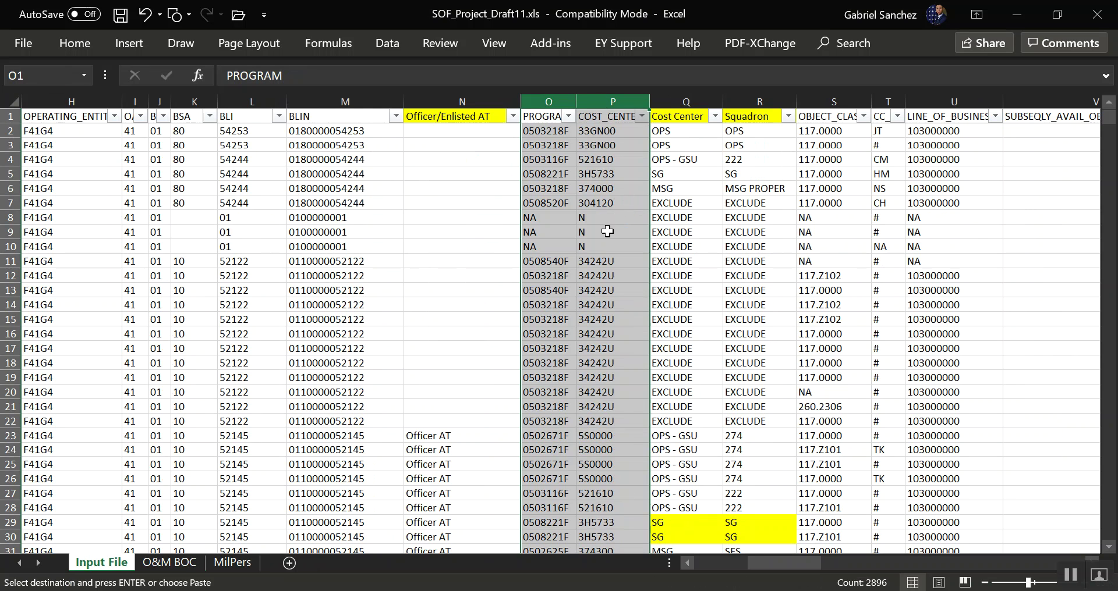
left_click(458, 191)
left_click(587, 174)
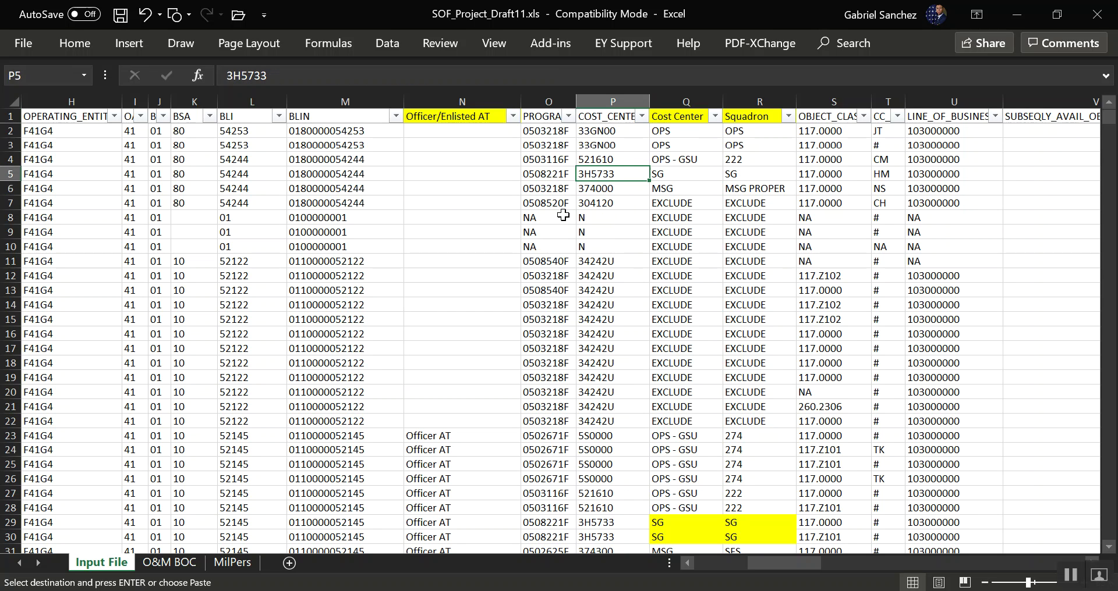
key("alt+Tab")
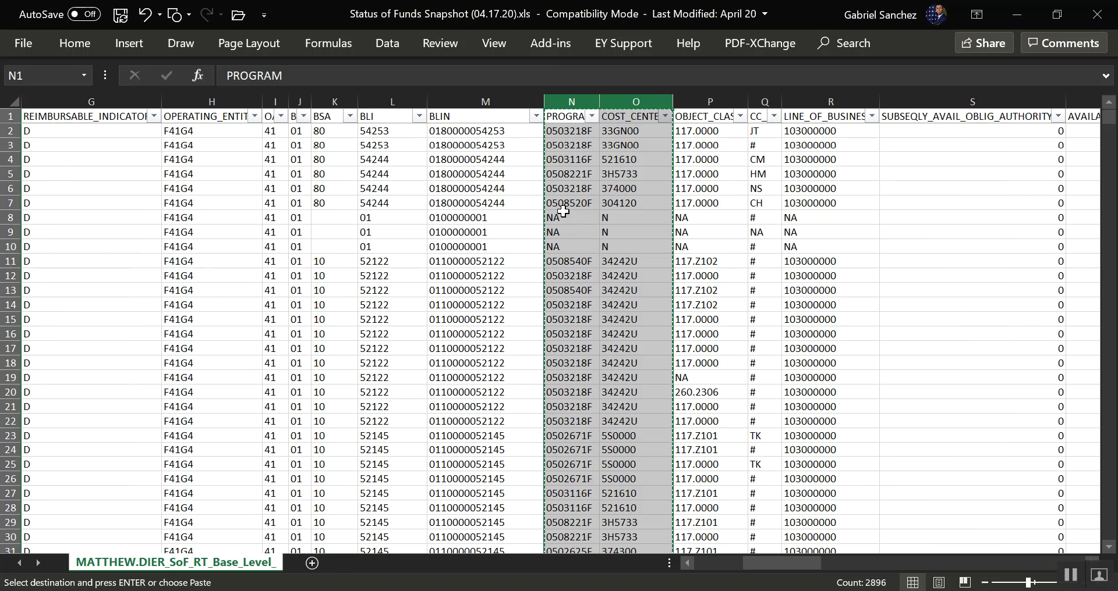
key("alt+Tab")
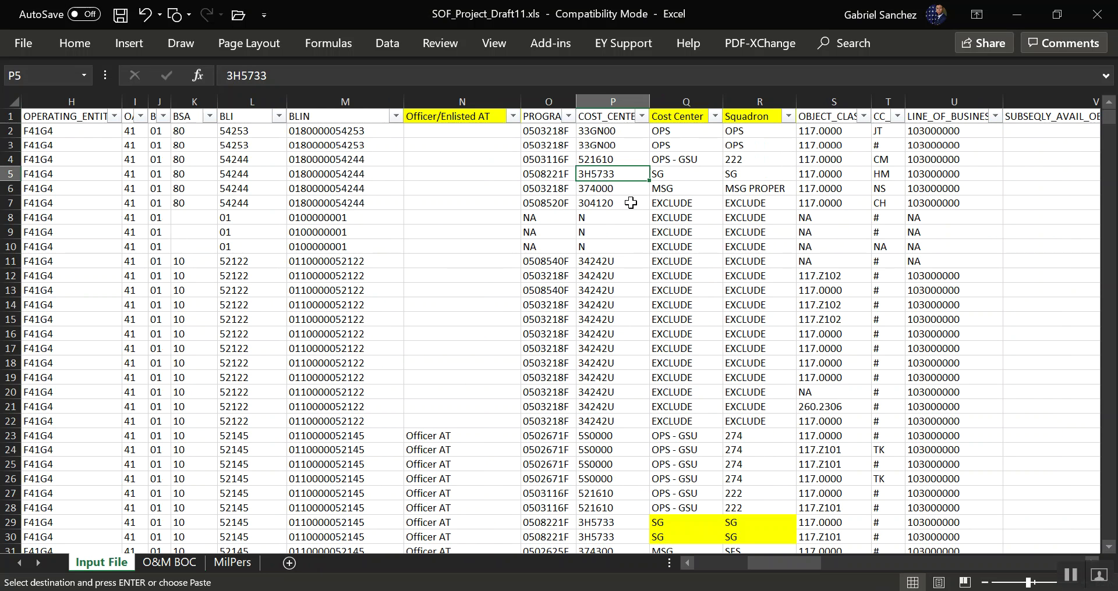
- Copy columns P through AW, starting at OBJECT_CLASS, from the snapshot workbook and paste them over columns S through AZ of the Input File sheet
key("alt+Tab")
key("alt+Tab")
left_click(833, 112)
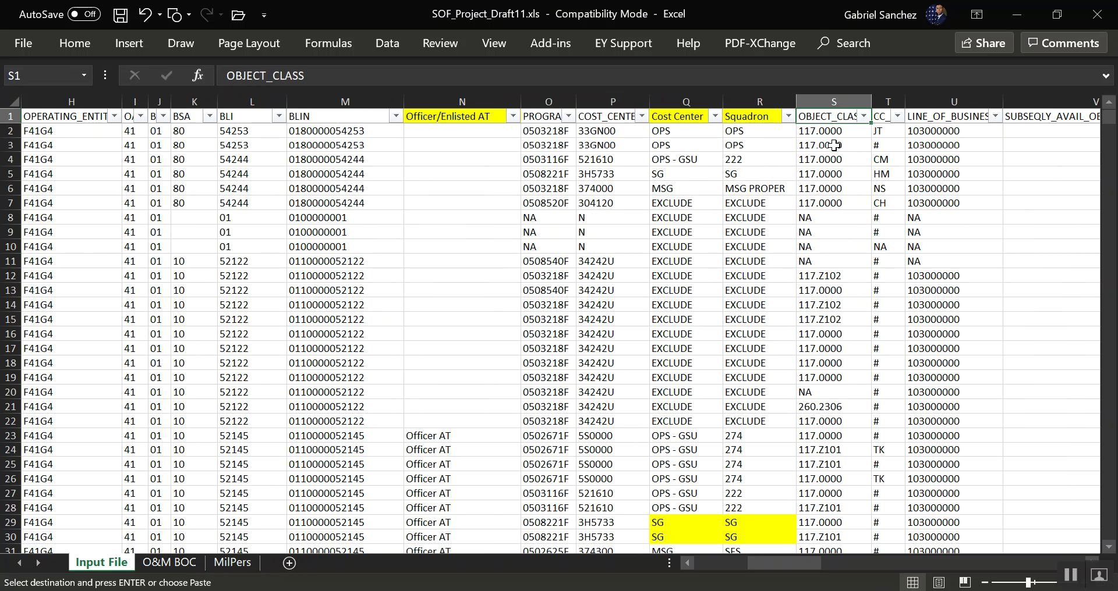
left_click_drag(818, 556, 856, 563)
key("alt+Tab")
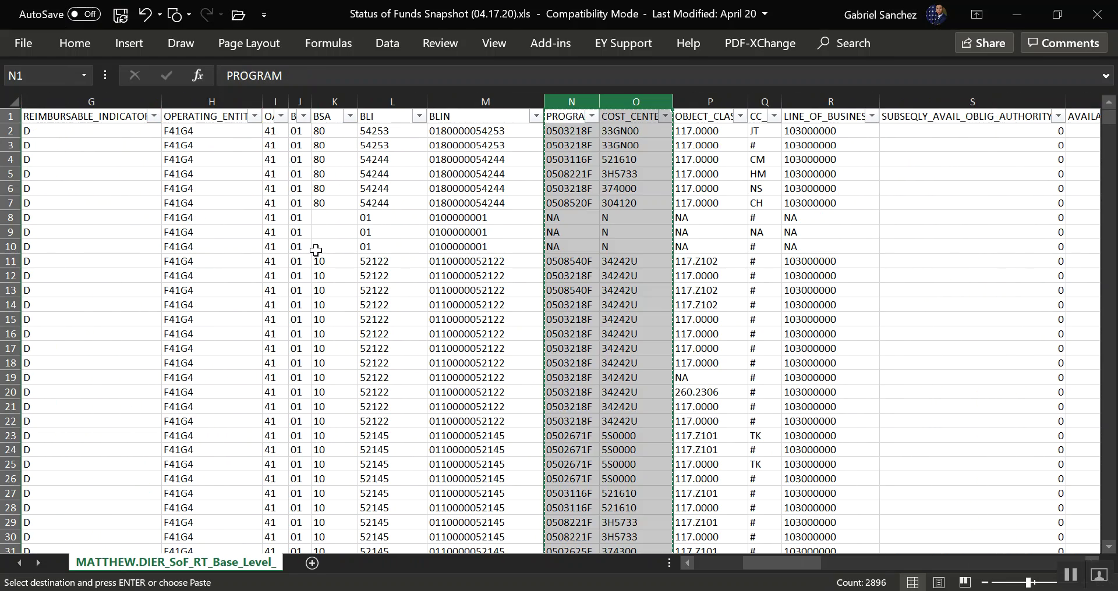
left_click(697, 103)
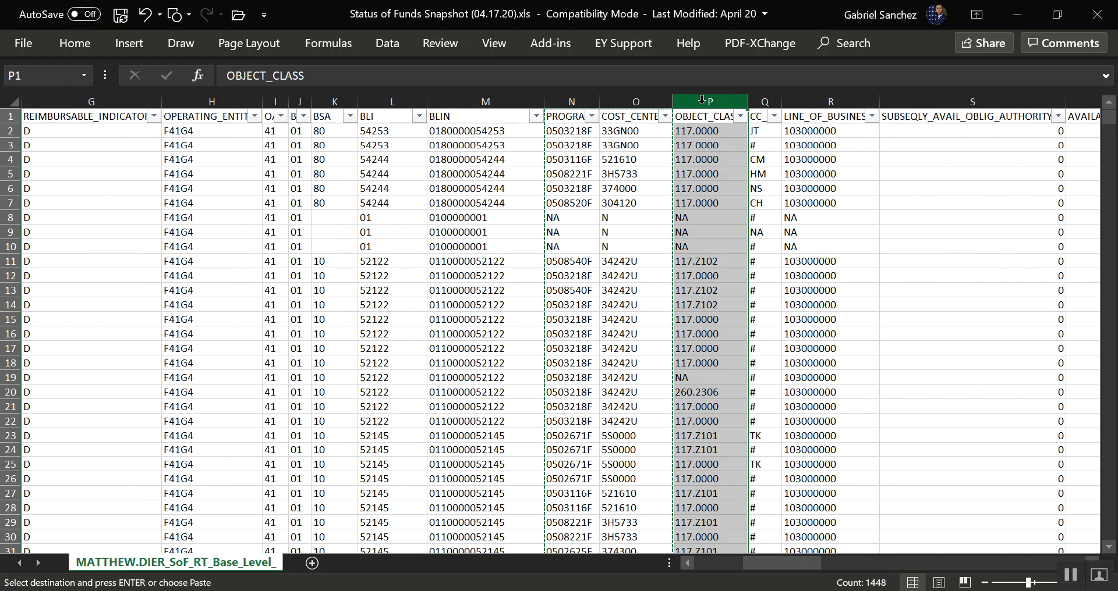
left_click_drag(702, 99, 976, 108)
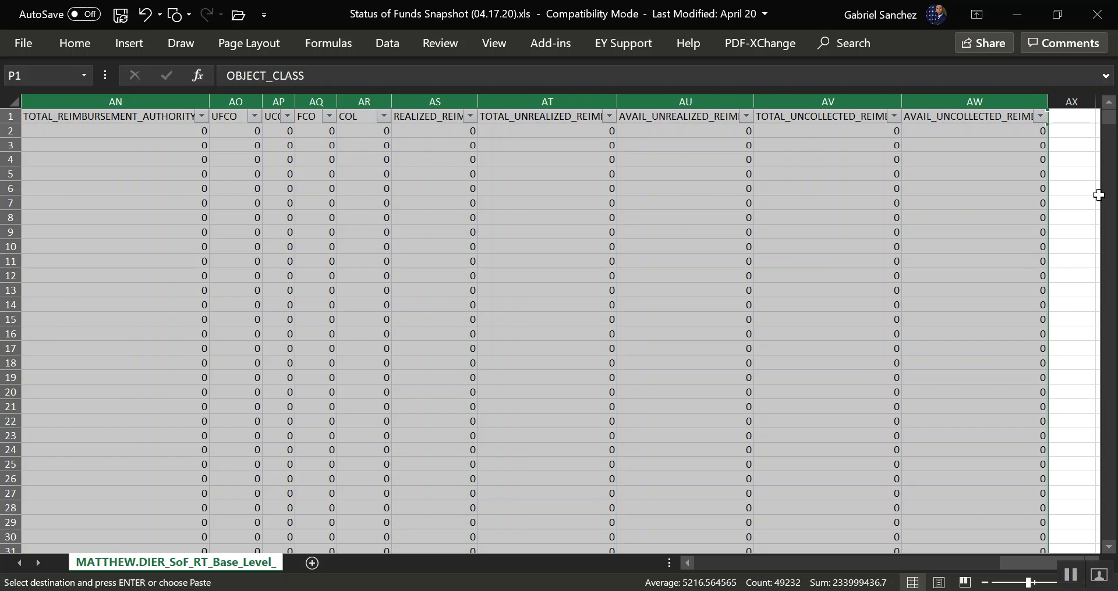
key("alt+Tab")
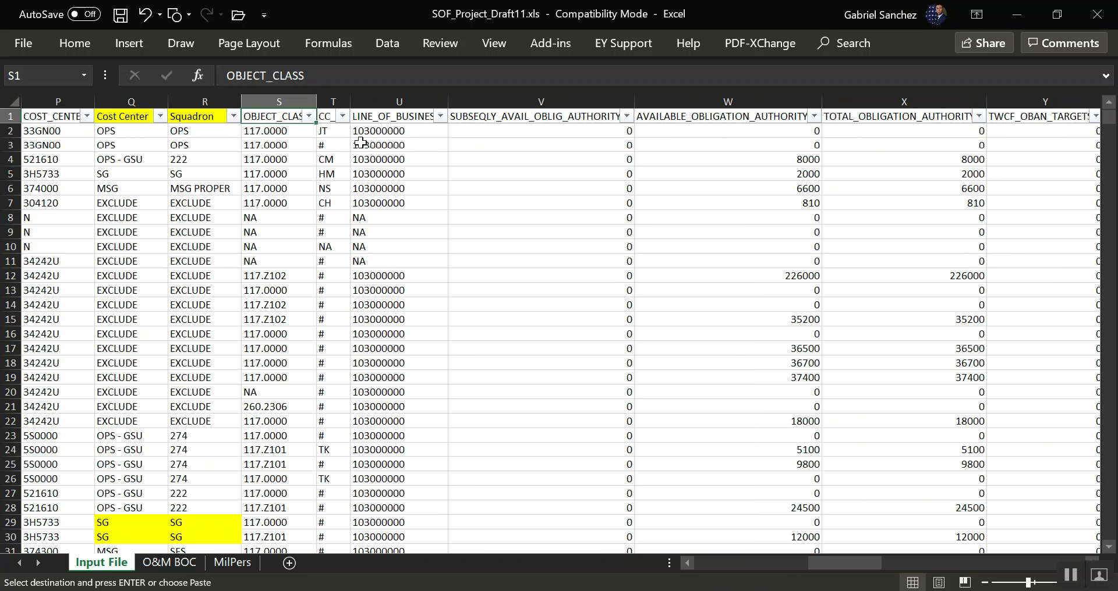
left_click_drag(278, 101, 1034, 110)
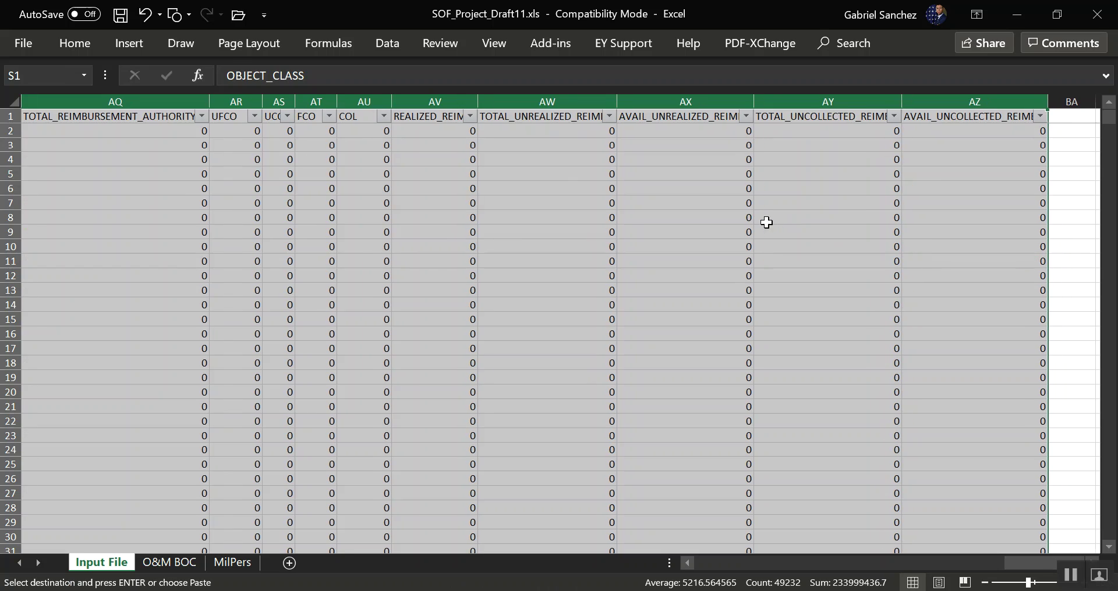
left_click(548, 208)
- Inspect the lookup formulas in the yellow Officer/Enlisted AT and Cost Center columns of the Input File sheet
left_click_drag(1052, 564, 694, 580)
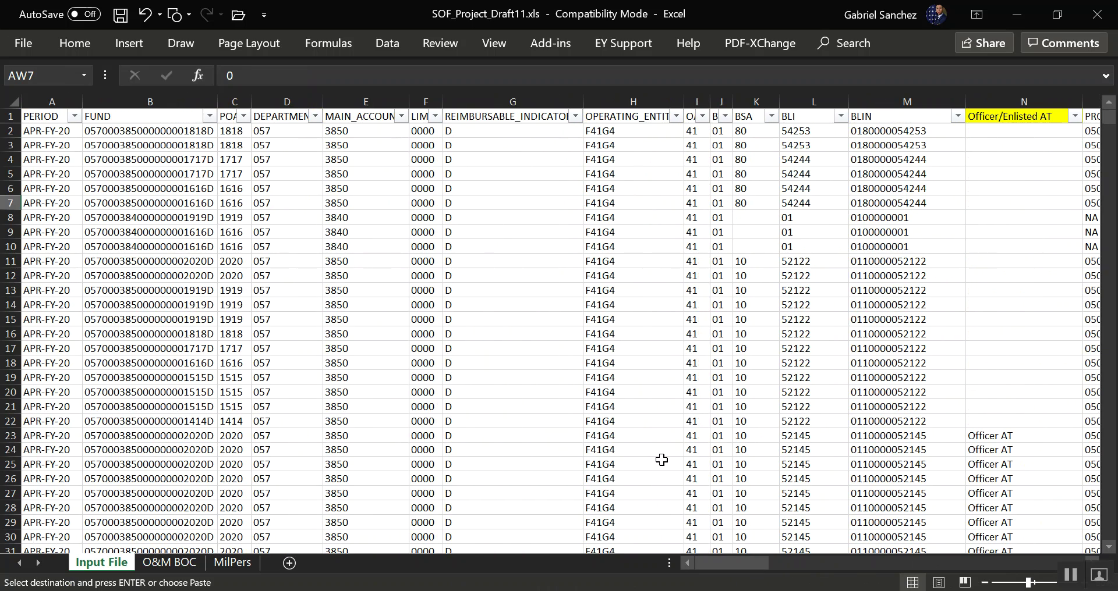
left_click_drag(742, 562, 796, 563)
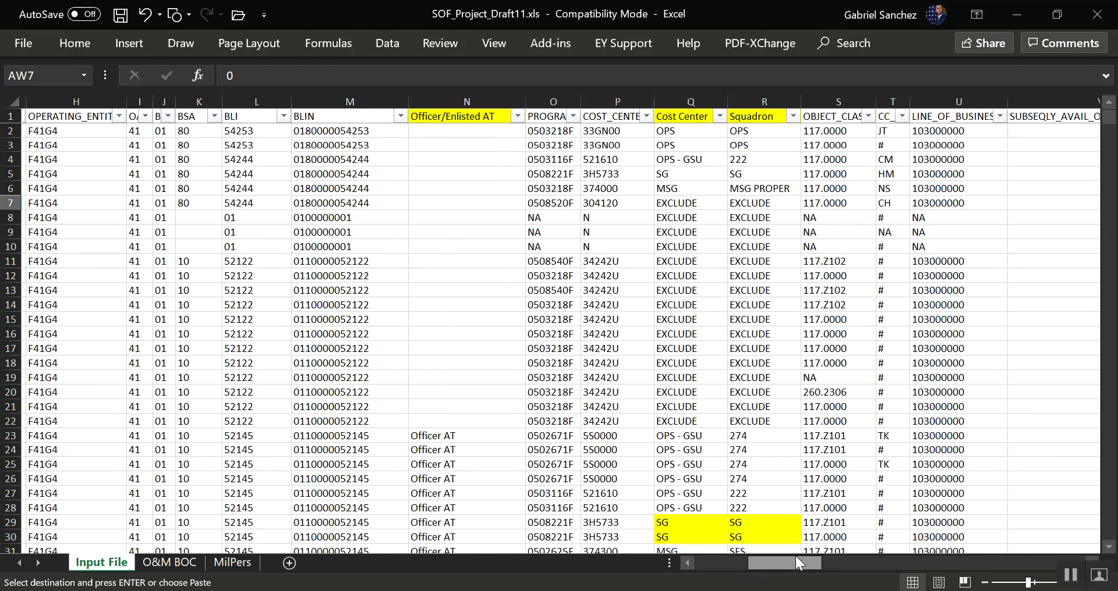
left_click(474, 166)
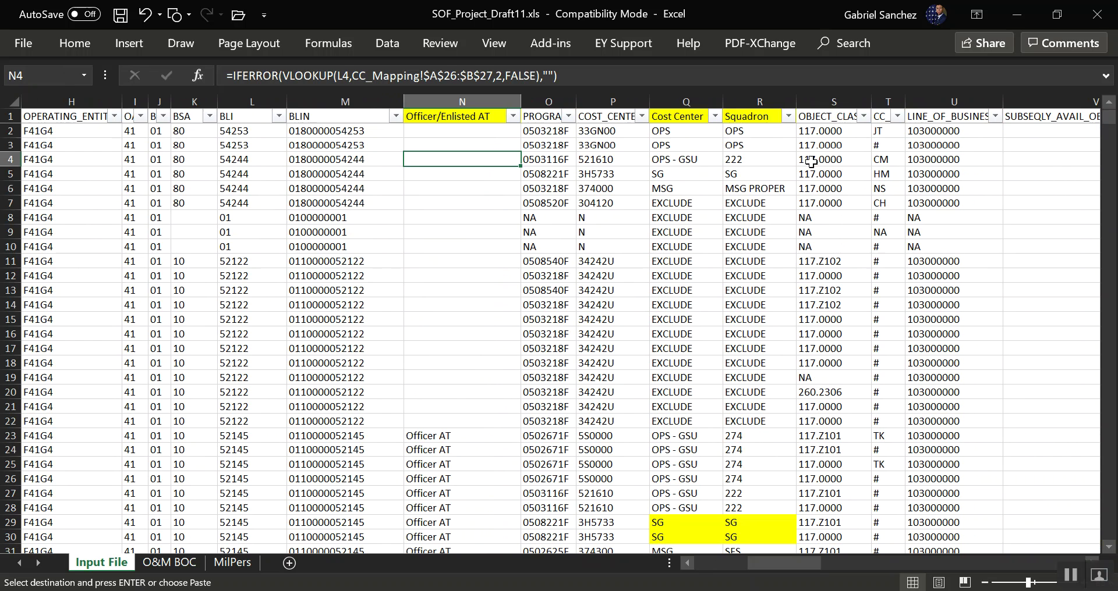
left_click(700, 159)
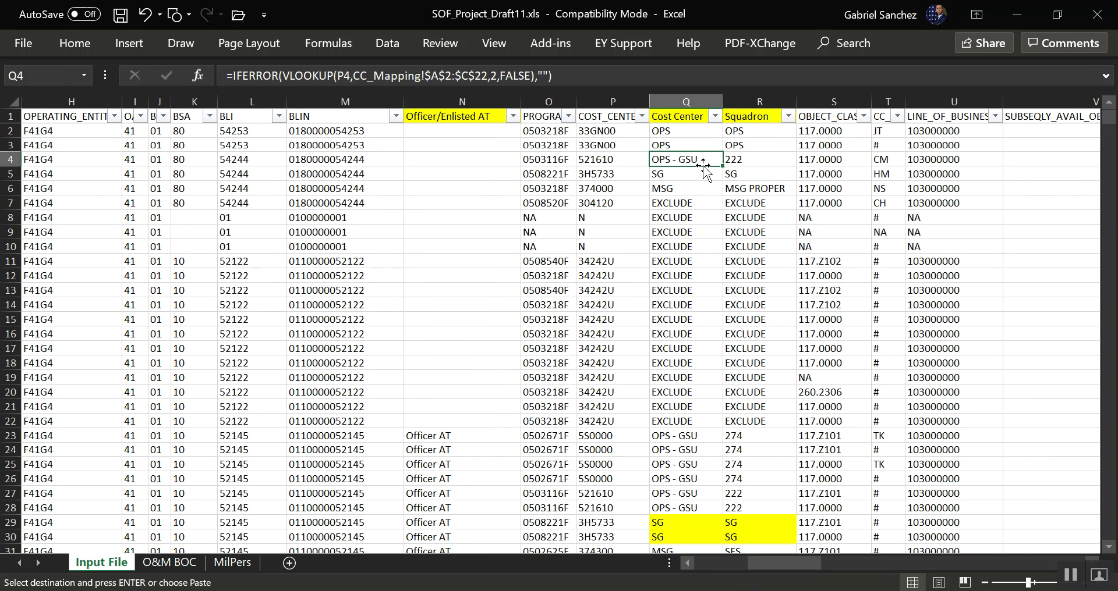
left_click(473, 165)
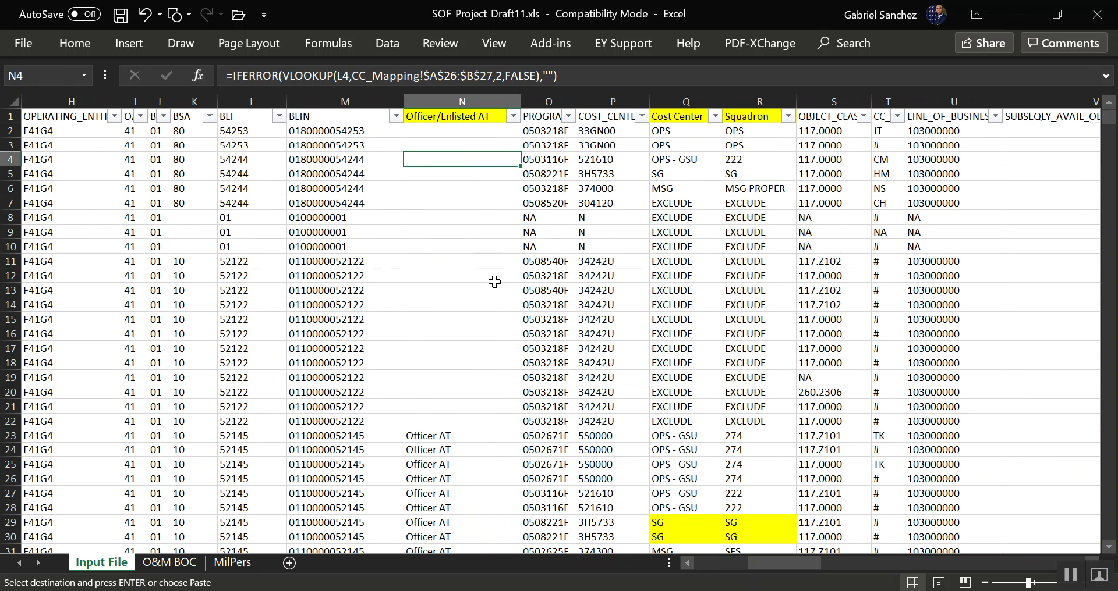
left_click(493, 282)
scroll(369, 324, "down", 3)
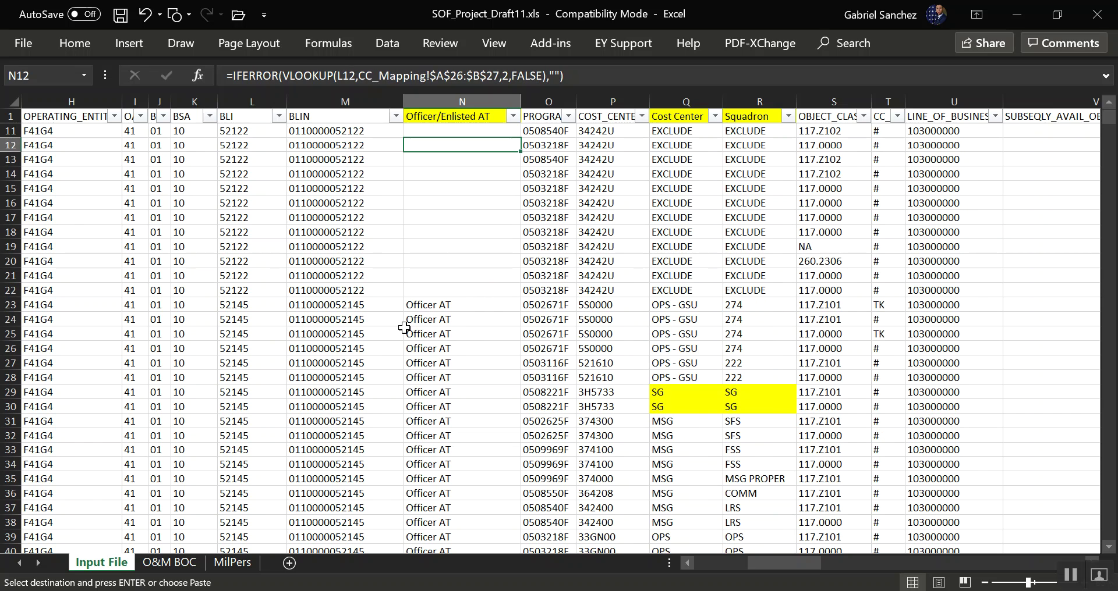
- Go to the last data row of the PERIOD column in the Input File sheet
left_click(362, 349)
key("ctrl+Left")
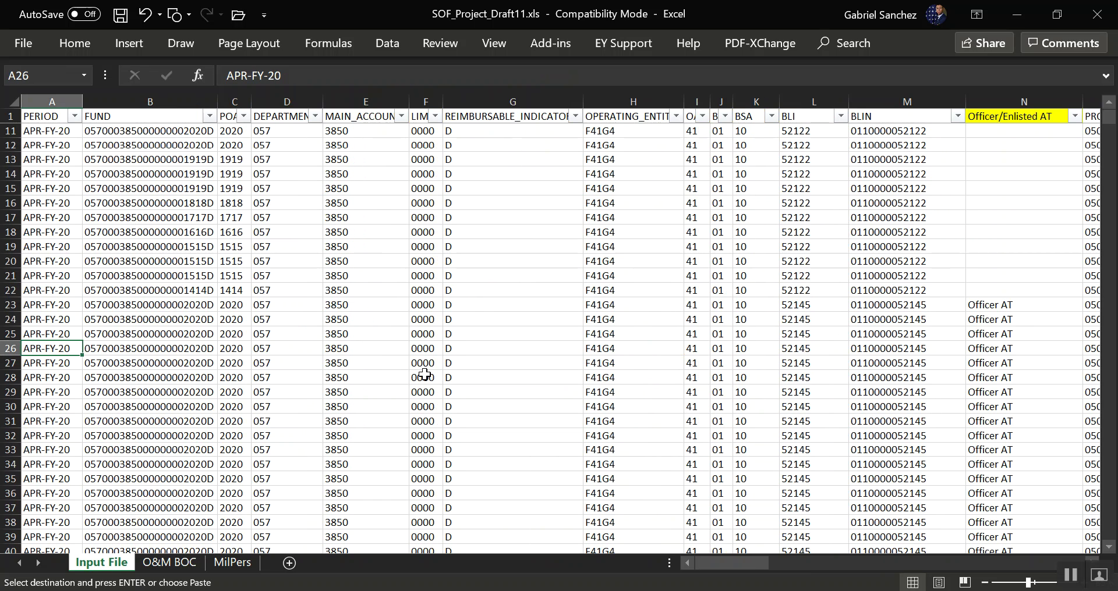
key("ctrl+Up")
key("Down")
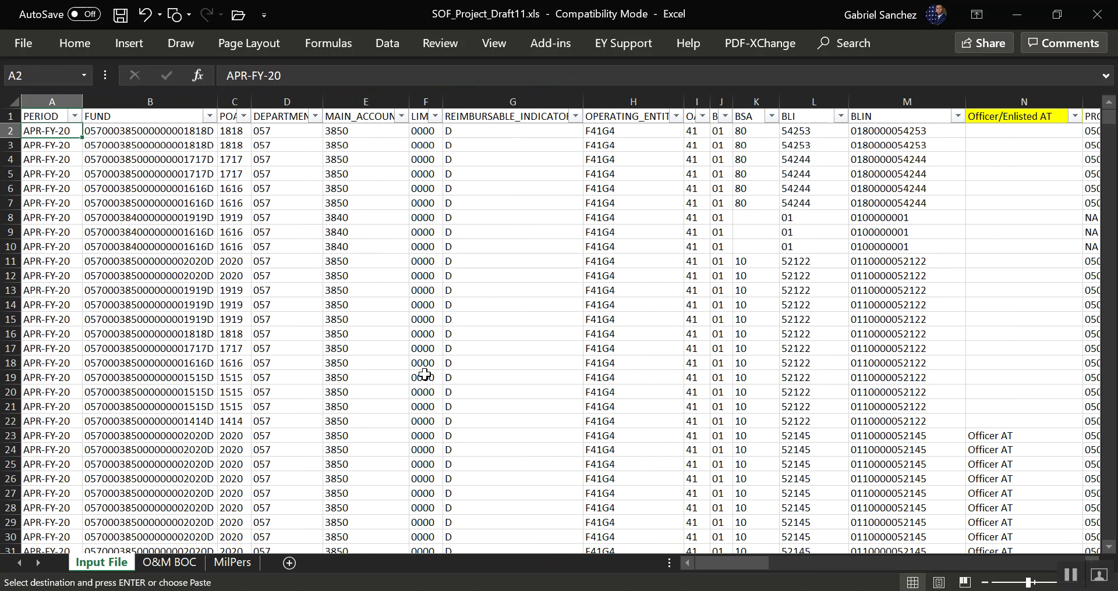
key("Up")
key("Down")
key("Down")
key("Down")
key("Down")
key("Down")
key("Down")
key("Down")
key("Down")
key("Down")
key("Down")
key("Down")
key("ctrl+Down")
key("Down")
key("Up")
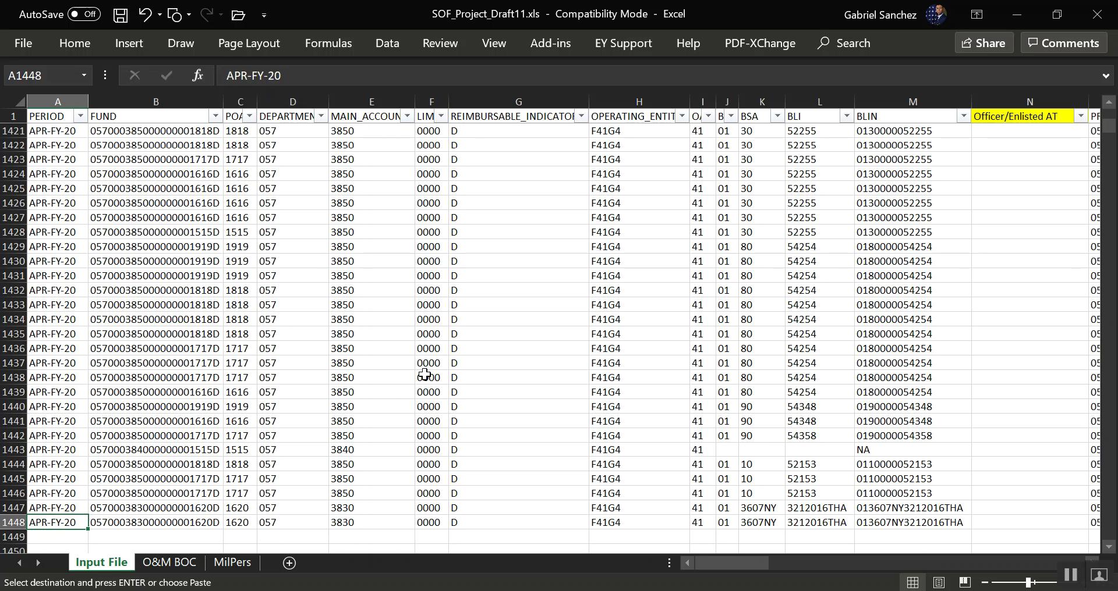
key("Right")
key("Left")
- Find the snapshot workbook's last PERIOD row and compare it with the last row in SOF_Project_Draft11.xls
key("alt+Tab")
left_click(100, 261)
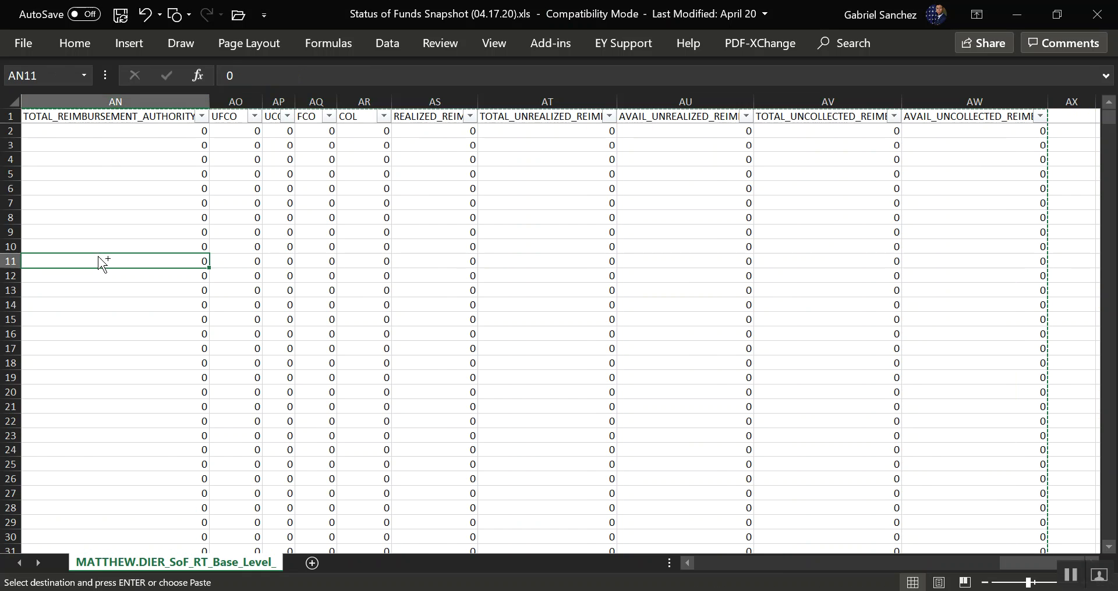
key("Home")
key("Up")
key("Up")
key("Up")
key("Up")
key("Up")
key("Up")
key("Up")
key("Up")
key("Up")
key("Up")
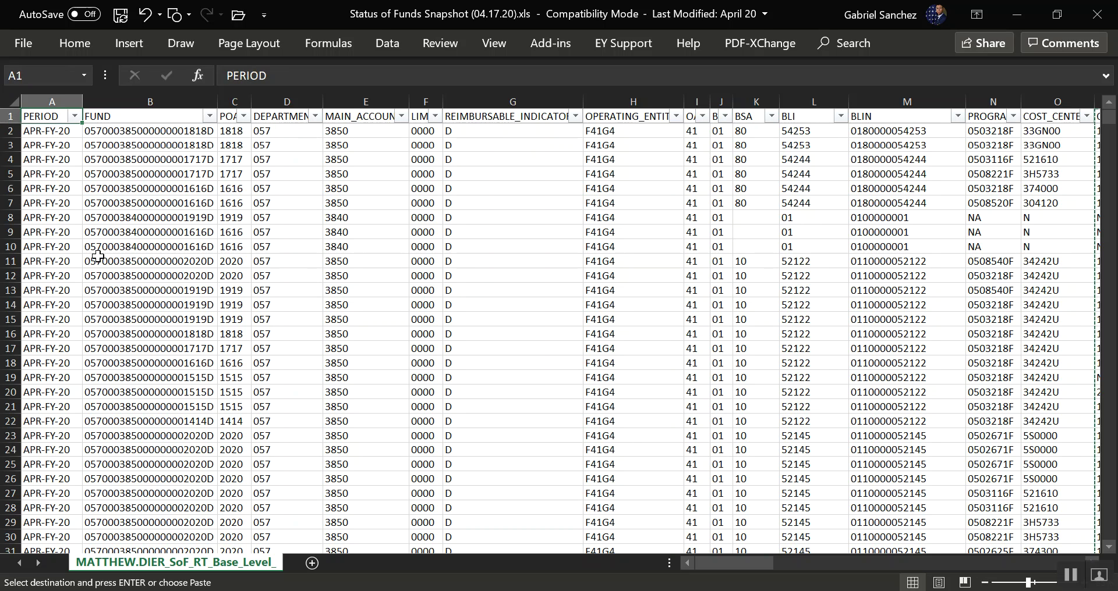
key("ctrl+Down")
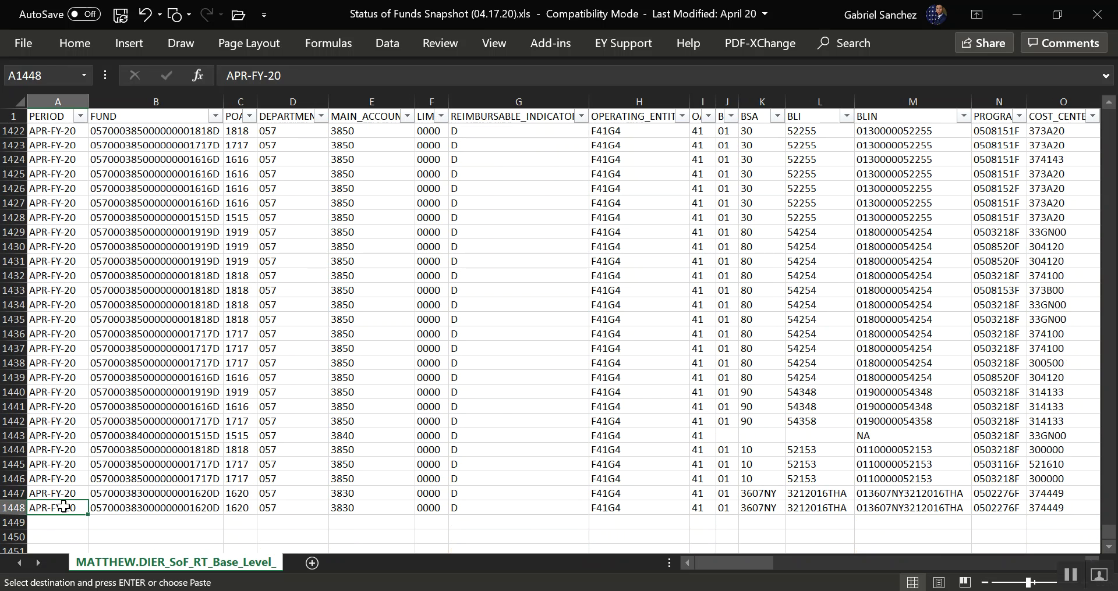
key("alt+Tab")
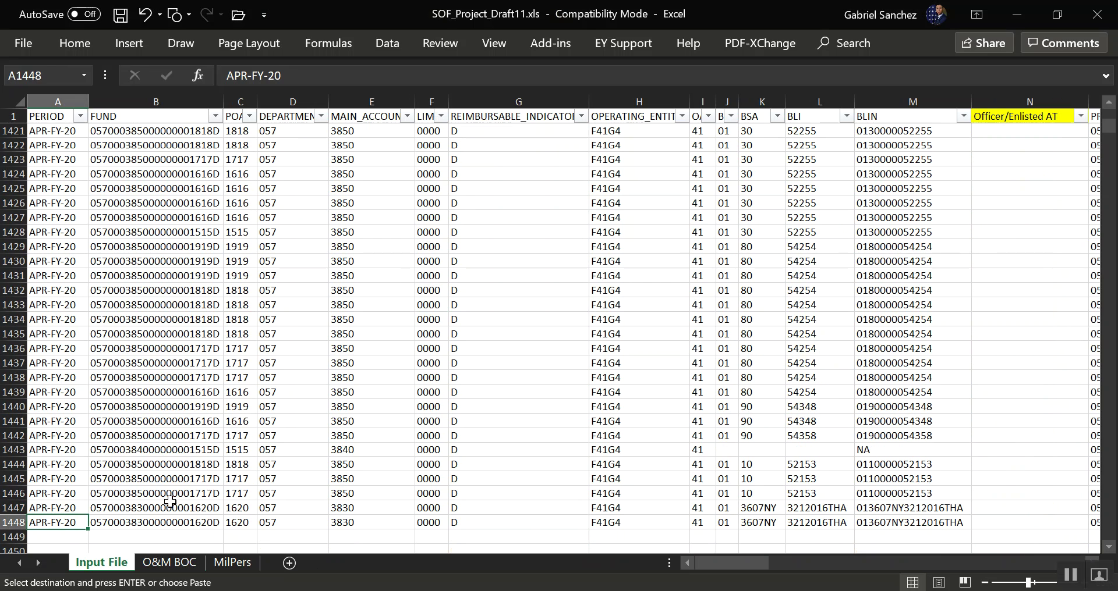
- Check that the Officer/Enlisted AT and Cost Center lookup formulas extend down to the last data row of the Input File sheet
key("Right")
key("Right")
key("Right")
key("Right")
key("Right")
key("Right")
key("Right")
key("Right")
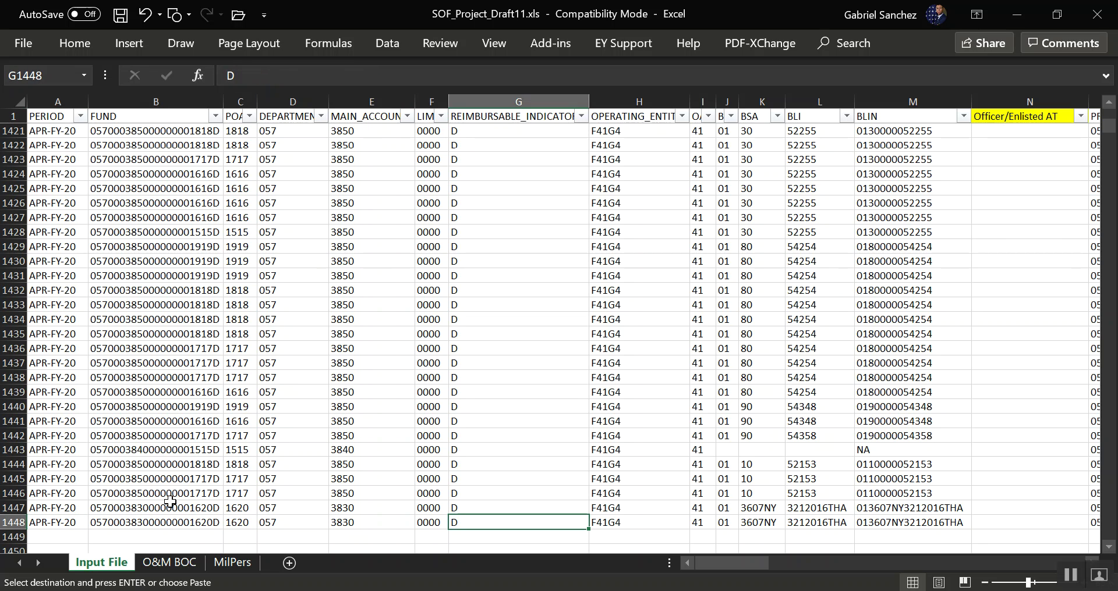
key("Right")
key("Right")
key("Right")
key("Right")
key("Right")
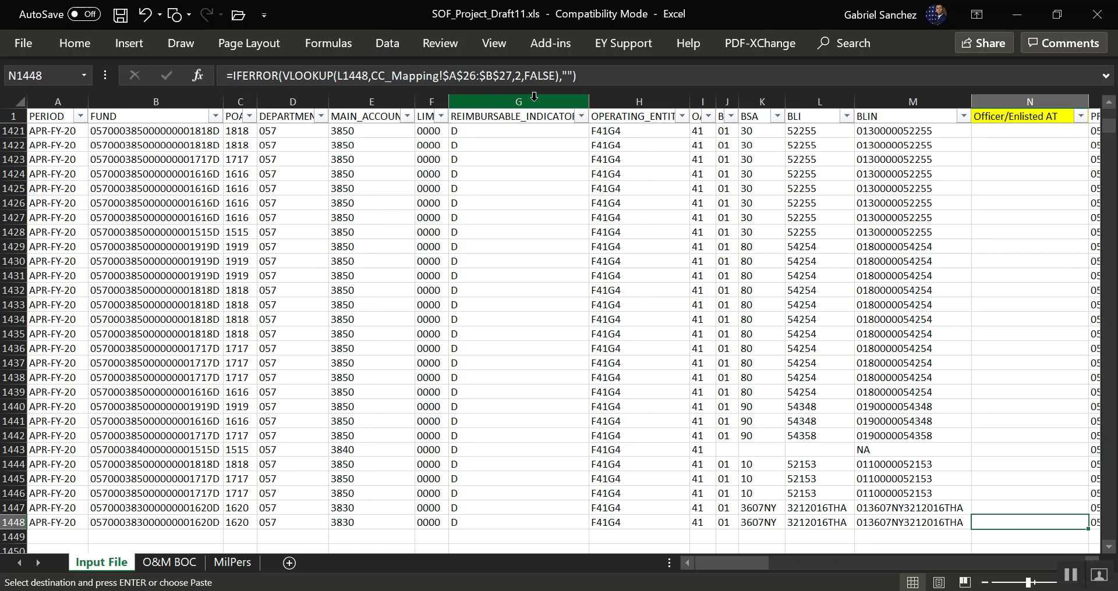
key("Right")
key("Right")
key("Right")
key("Right")
key("Right")
key("Right")
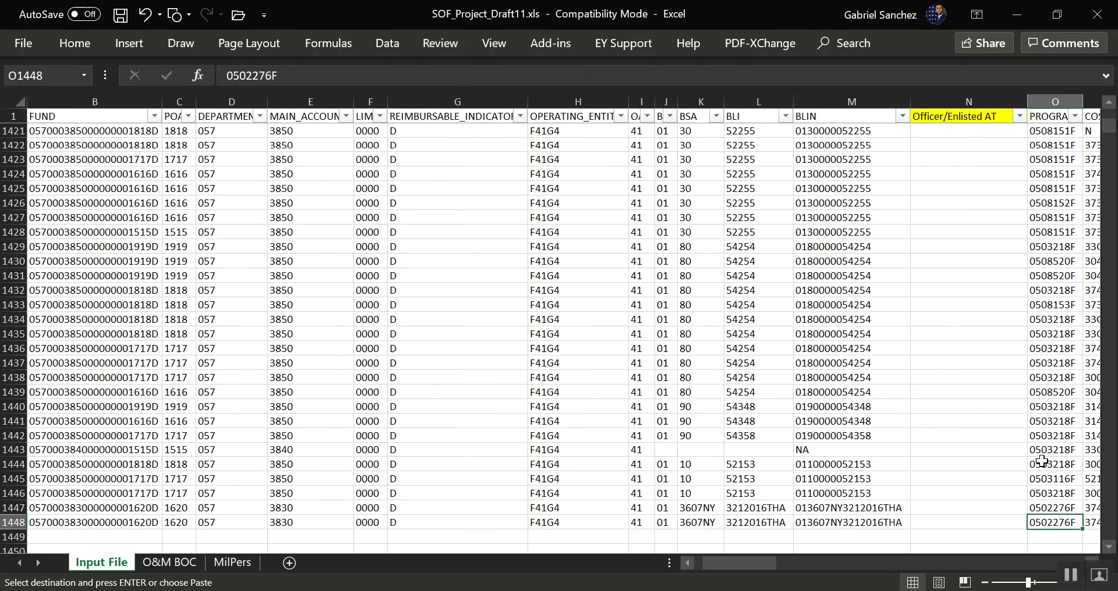
key("Left")
key("Left")
key("Left")
key("Left")
key("Left")
key("Left")
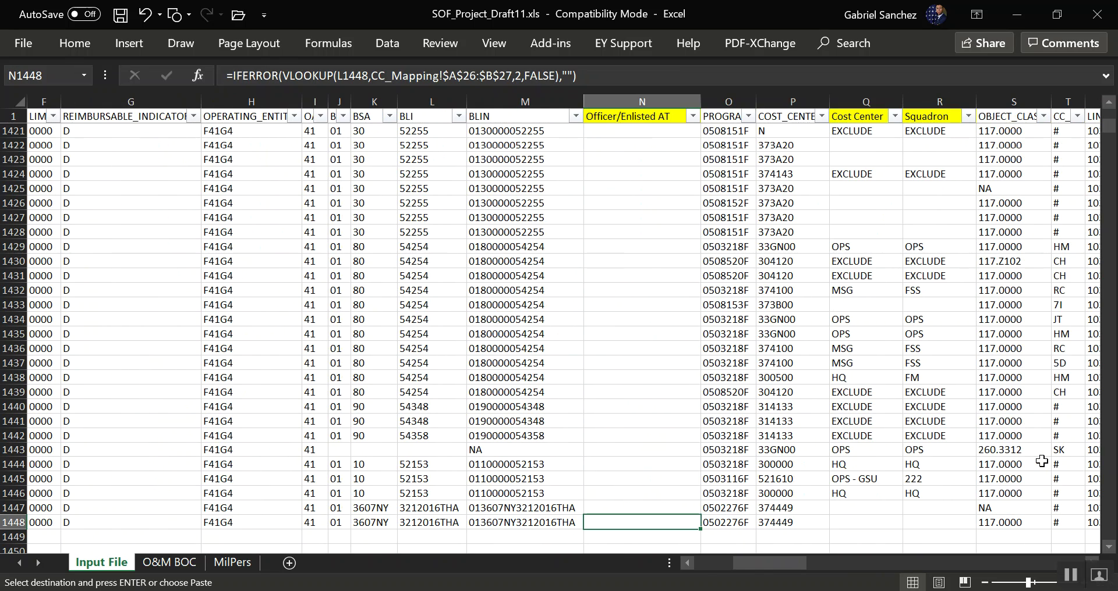
left_click_drag(648, 176, 638, 510)
left_click(634, 522)
left_click(860, 521)
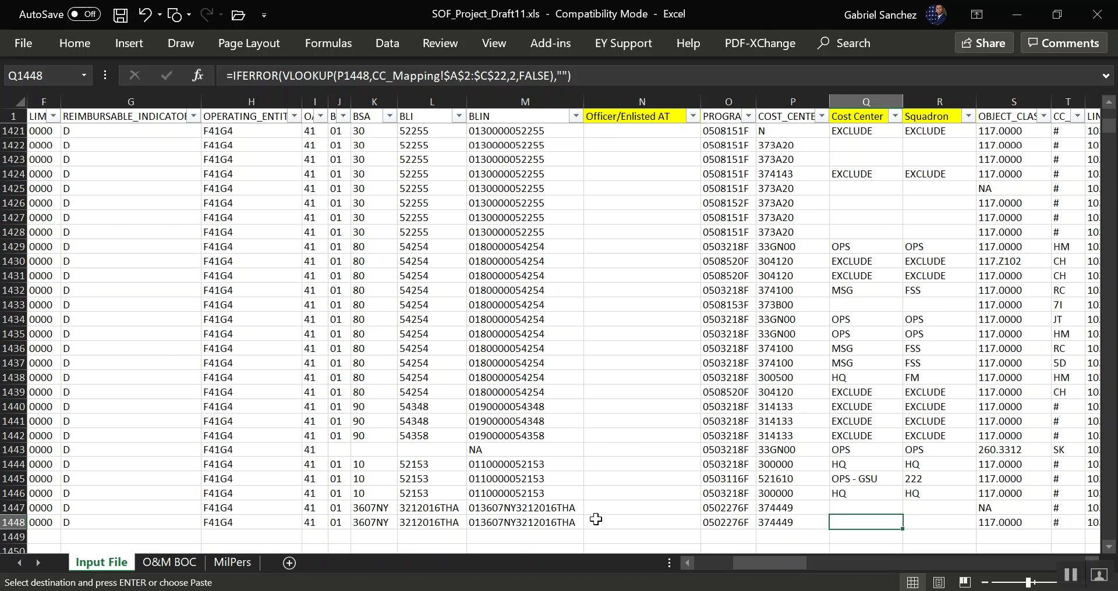
- Look over the remaining columns of the bottom rows and return to the PERIOD header of the Input File sheet
left_click_drag(781, 561, 856, 564)
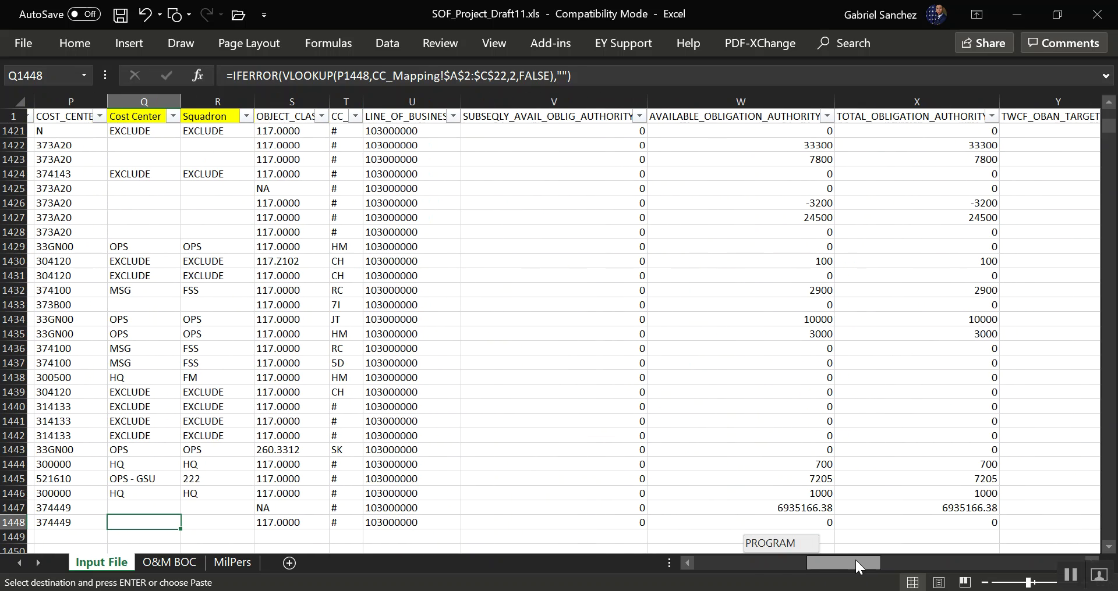
left_click_drag(854, 560, 678, 574)
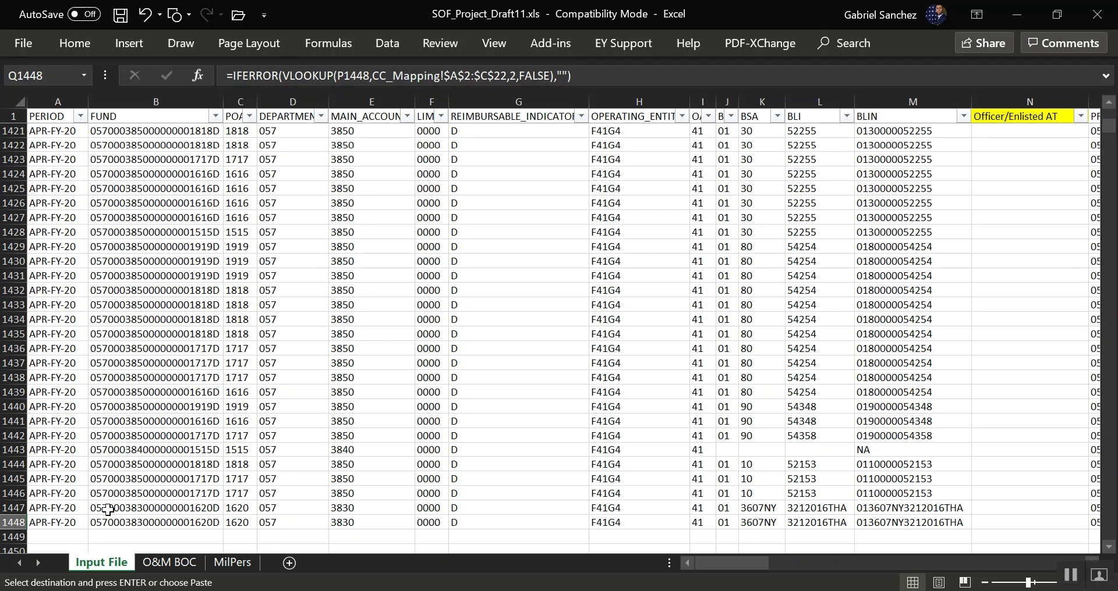
left_click(73, 522)
key("ctrl+Up")
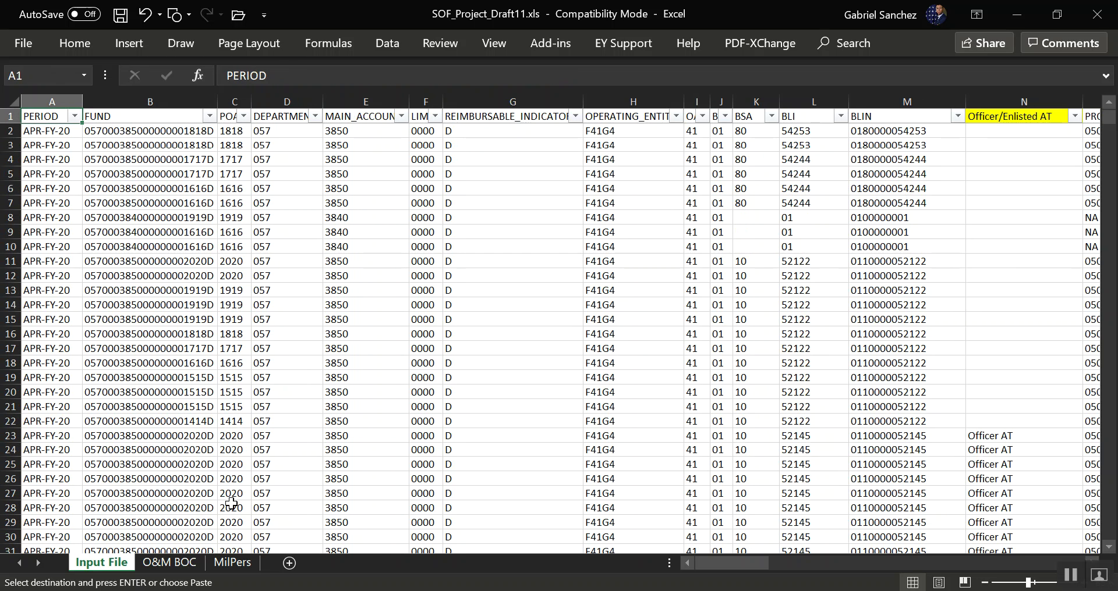
- Refresh all of the workbook's pivot tables from the O&M BOC report sheet
left_click(185, 564)
scroll(175, 514, "up", 10)
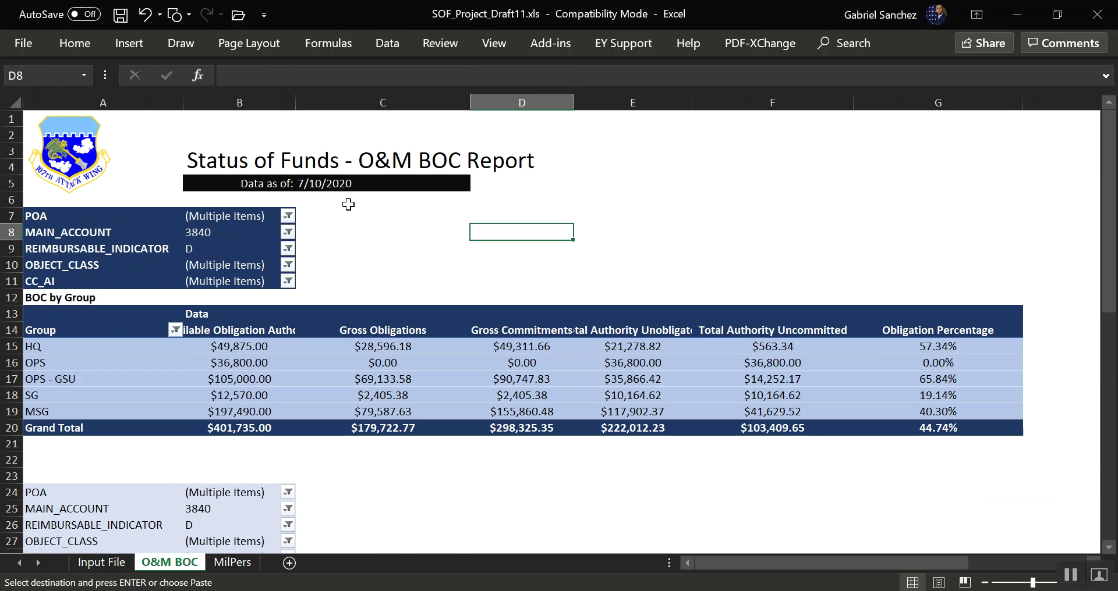
left_click(330, 234)
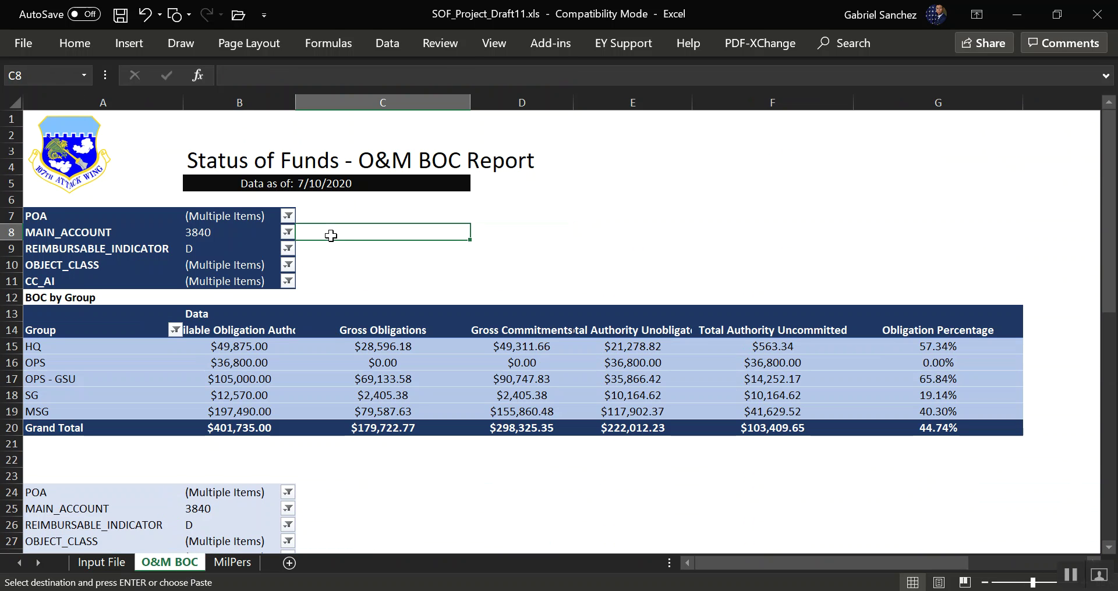
left_click(388, 47)
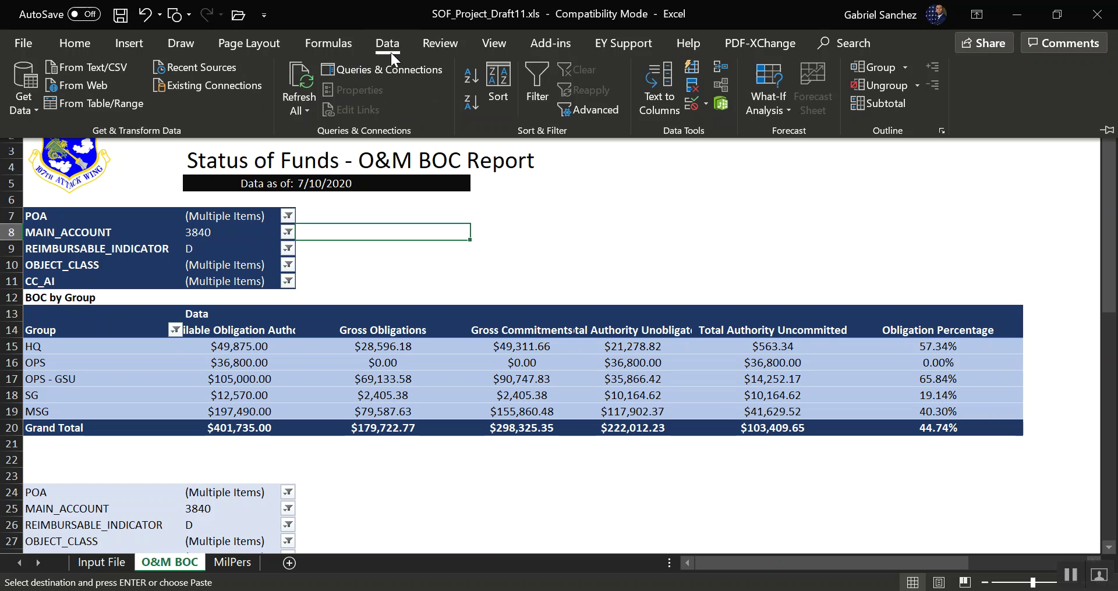
left_click(298, 84)
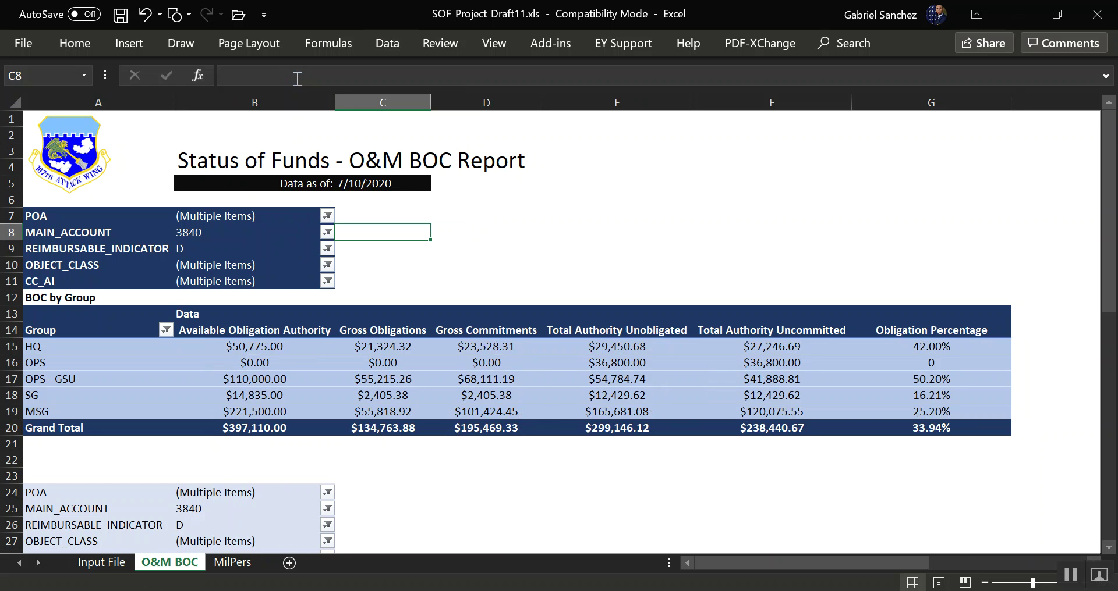
- Review the BOC by Group table's amounts and Obligation Percentage column in the O&M BOC report
left_click(408, 286)
left_click(936, 427)
left_click(949, 348)
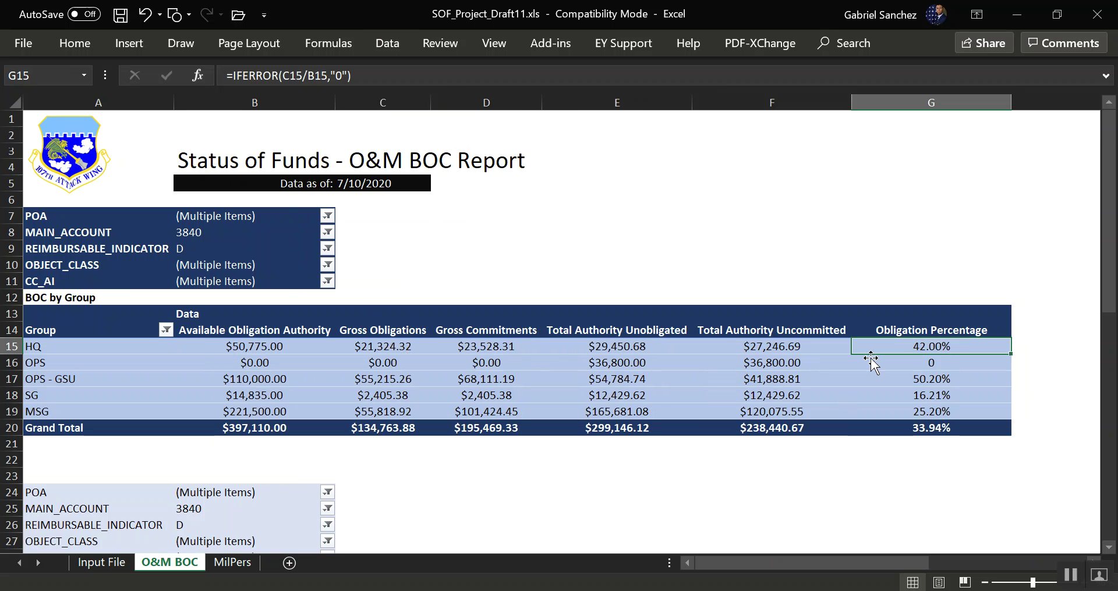
left_click(775, 395)
left_click(483, 396)
- Review the BOC by Squadron table down to its Grand Total and across to its Obligation Percentage column
scroll(289, 391, "down", 2)
left_click(205, 279)
left_click(382, 264)
left_click(497, 263)
left_click(486, 313)
left_click(674, 296)
scroll(720, 312, "down", 3)
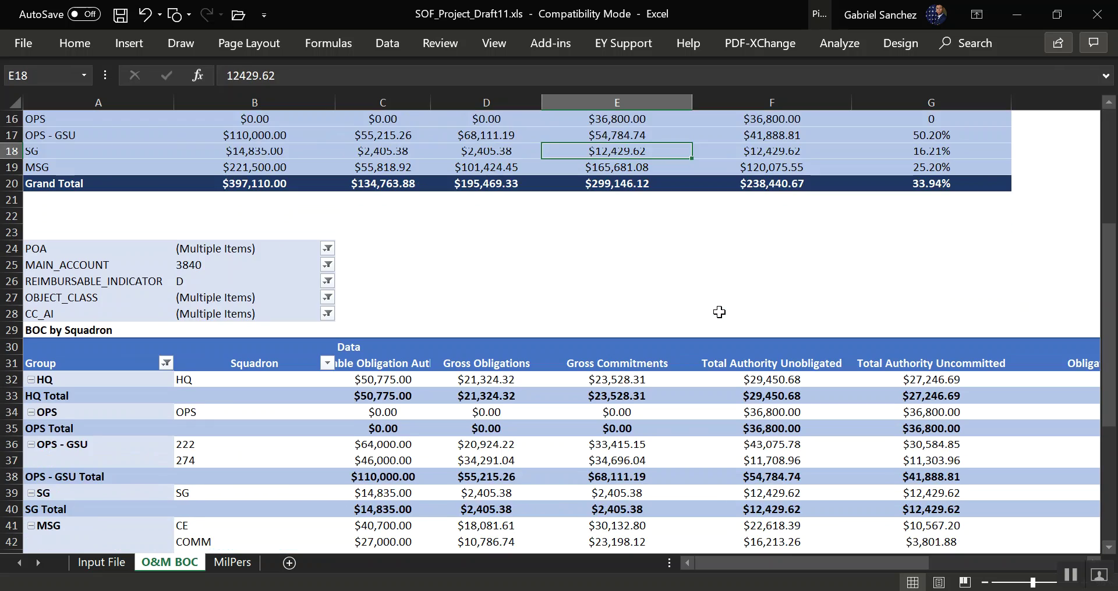
scroll(720, 313, "down", 2)
left_click(446, 402)
left_click(239, 378)
scroll(239, 379, "down", 3)
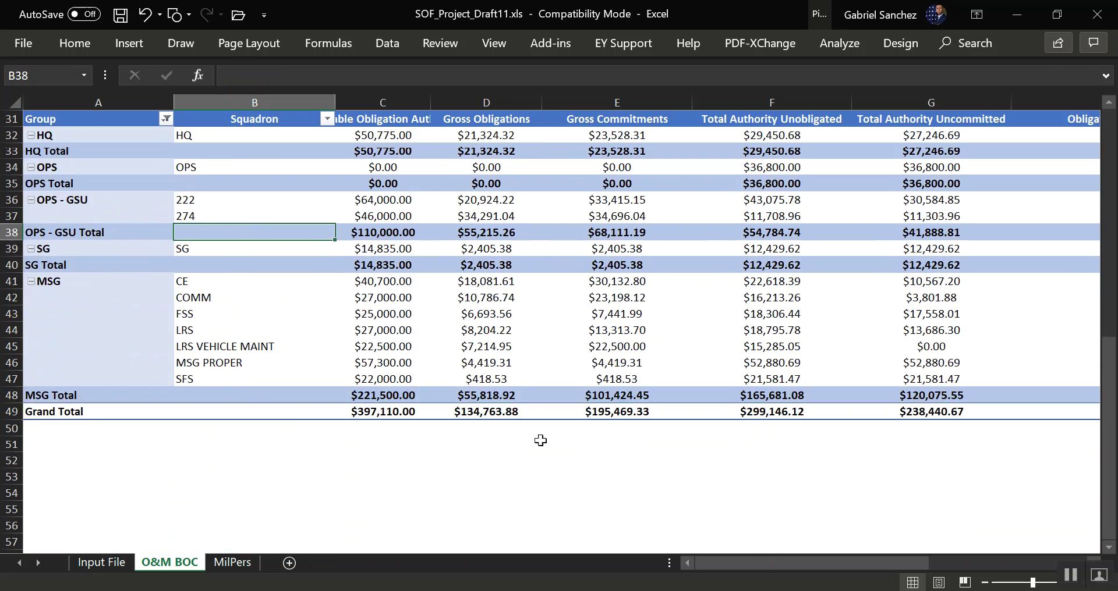
left_click_drag(704, 564, 791, 557)
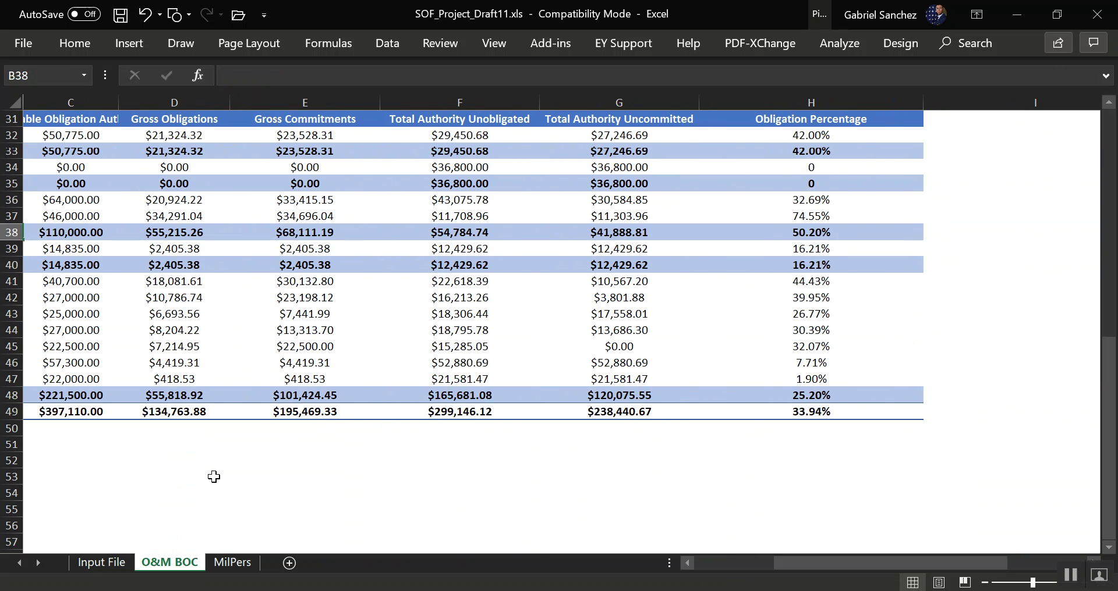
- Review the AT by Group and AT by Squadron tables of the MilPers report, including their Obligation Percentage columns
left_click(235, 563)
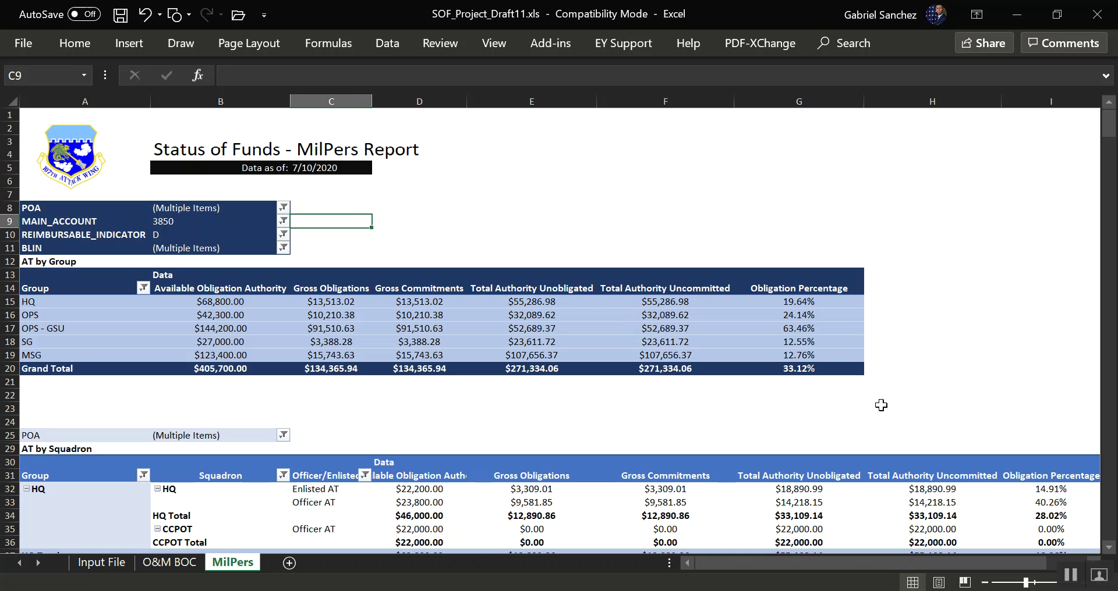
left_click(802, 366)
scroll(972, 418, "down", 7)
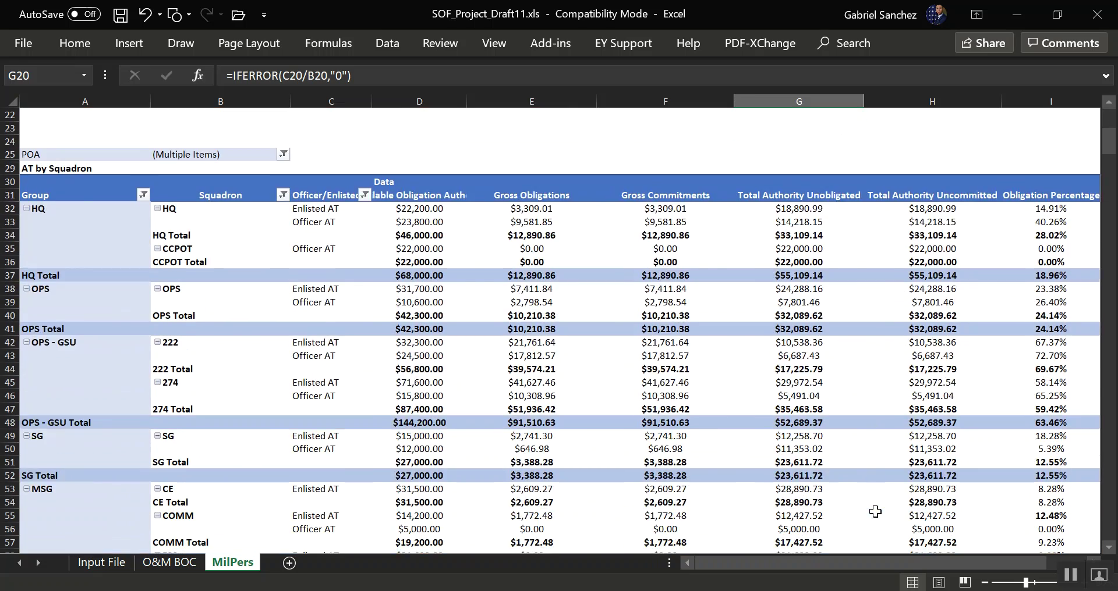
left_click_drag(837, 570, 903, 457)
scroll(902, 454, "down", 7)
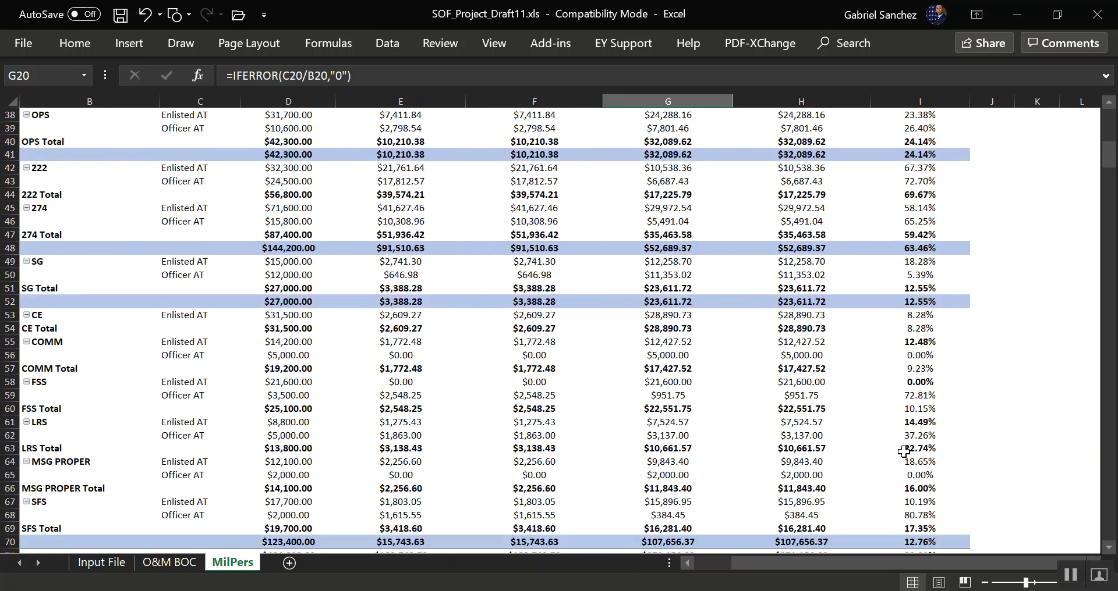
scroll(904, 452, "down", 1)
left_click(920, 436)
left_click_drag(835, 564, 799, 564)
scroll(16, 330, "up", 15)
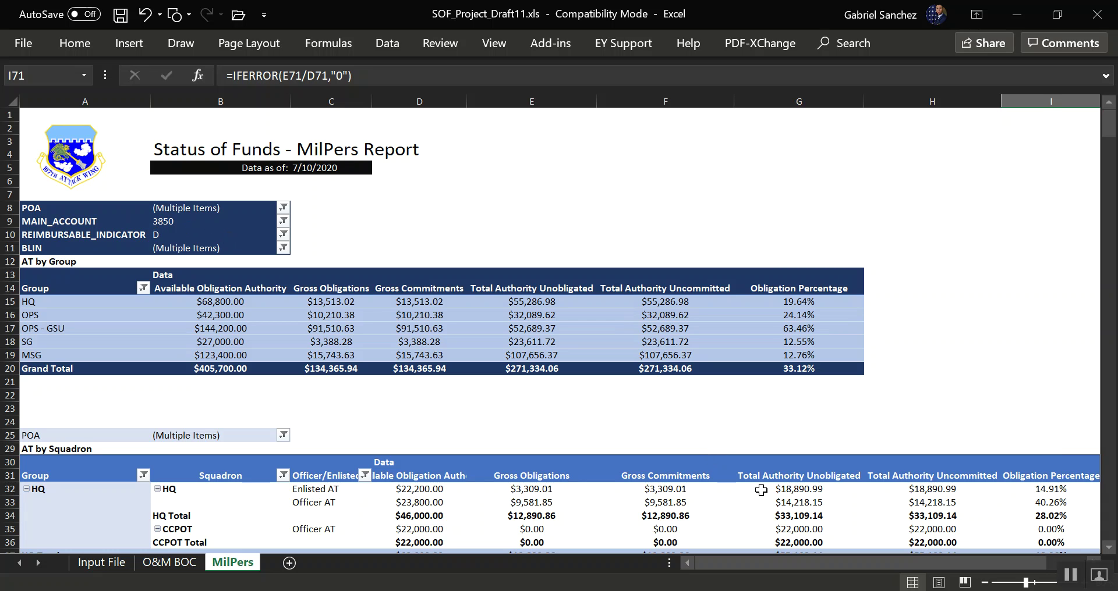
mouse_move(759, 490)
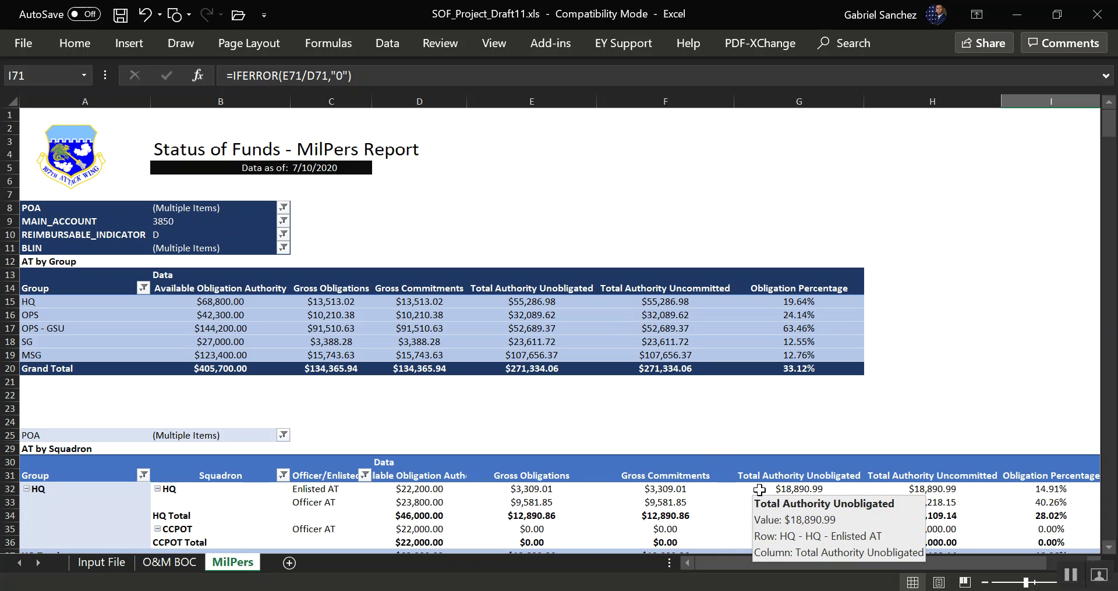